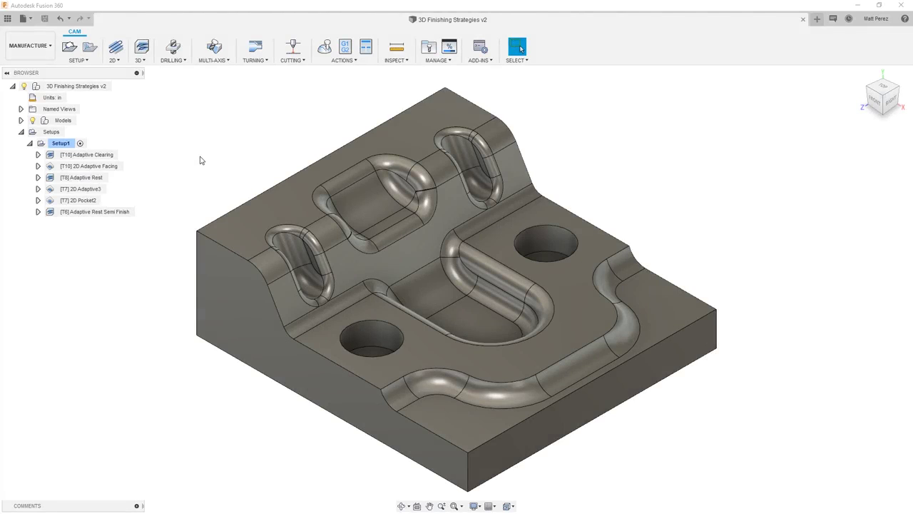
# Add a Pencil finishing toolpath, Pencil4, under Setup1 from the 3D strategies list
pyautogui.click(142, 61)
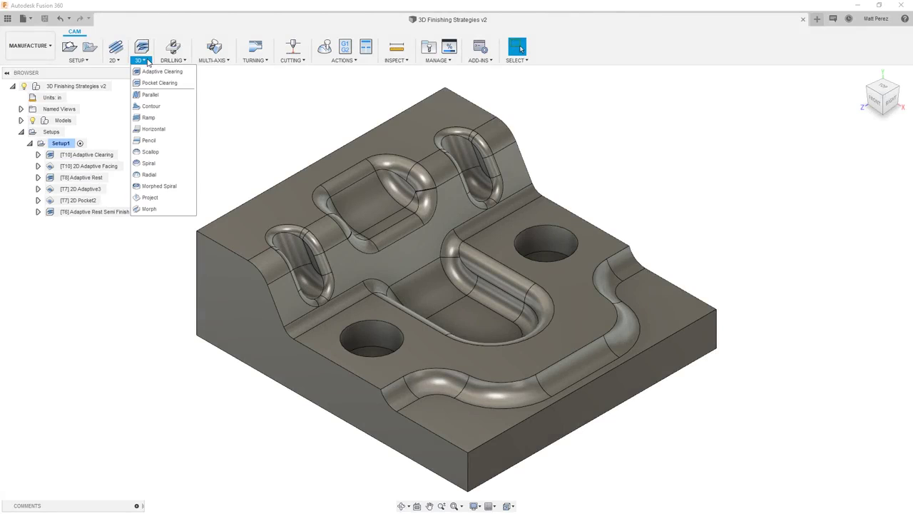
pyautogui.click(148, 140)
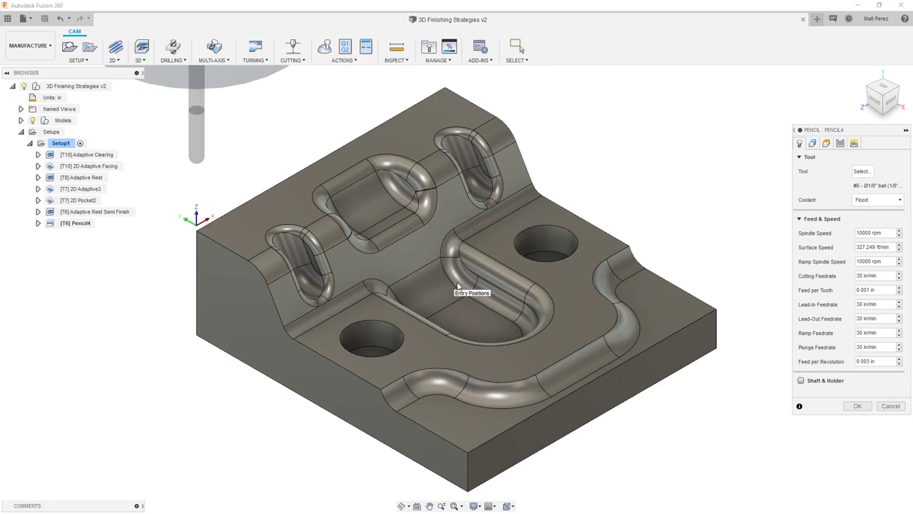
# Set Pencil4's machining boundary to Bounding box and enable Avoid/Touch Surfaces
pyautogui.click(812, 144)
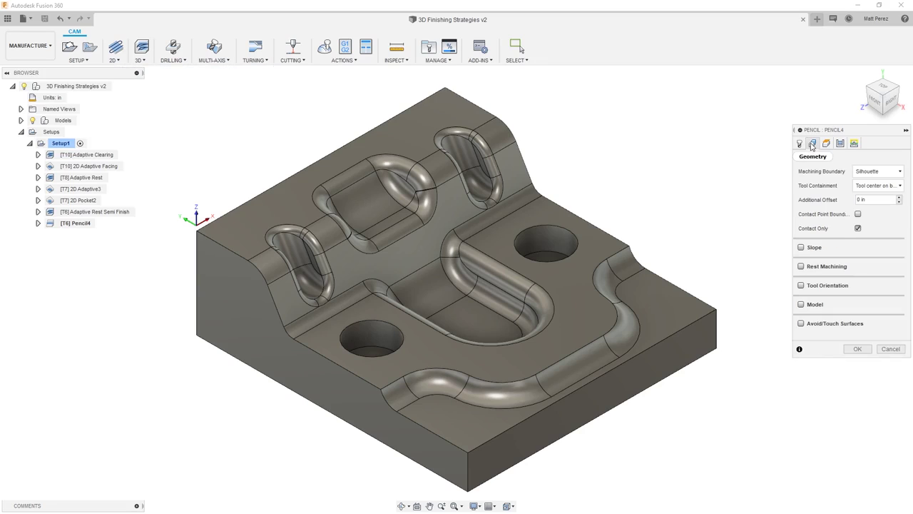
pyautogui.click(896, 171)
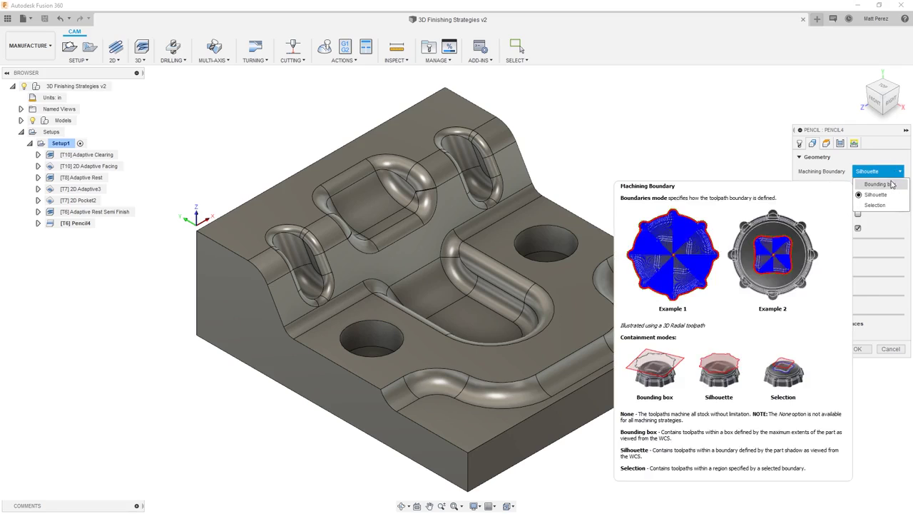
pyautogui.click(889, 184)
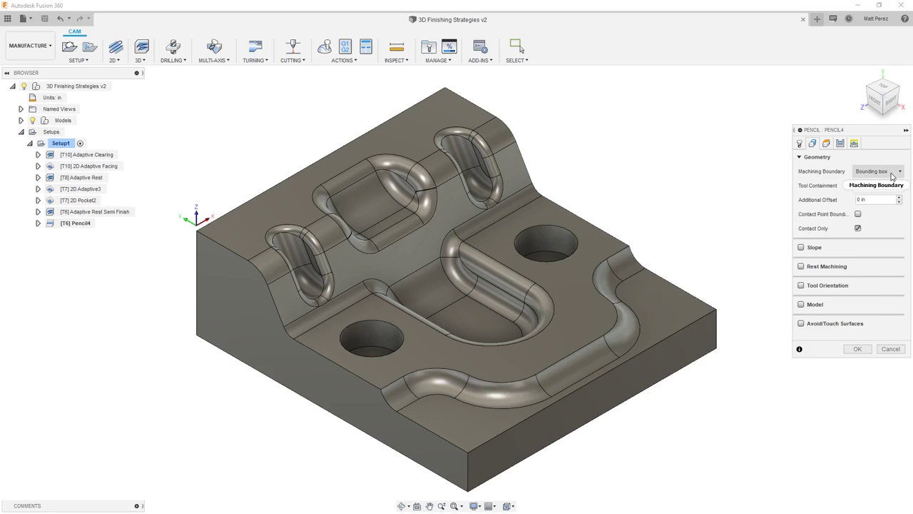
pyautogui.moveTo(891, 176)
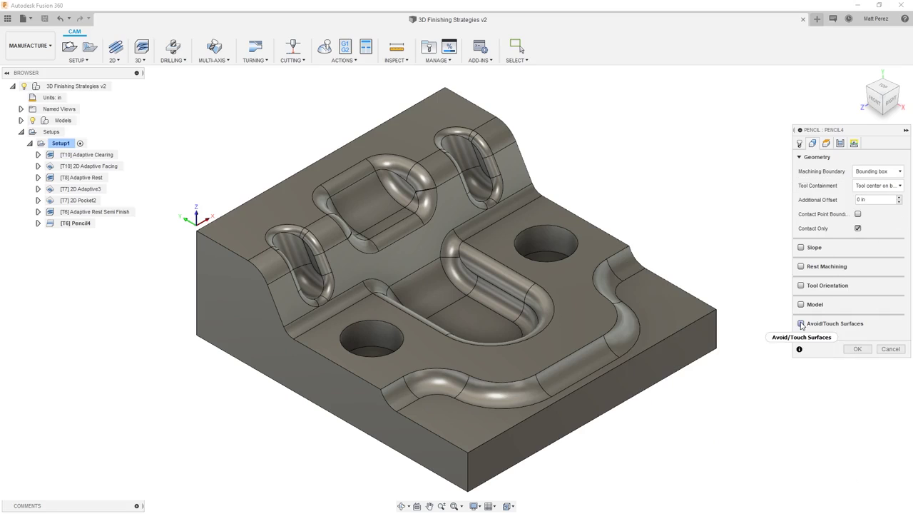
pyautogui.click(802, 325)
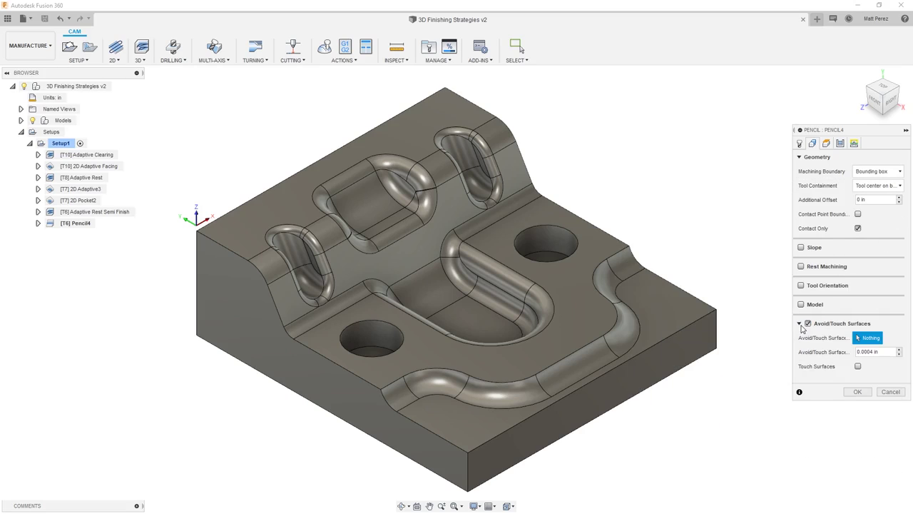
# Mark selections as Touch Surfaces and pick six fillet faces along the U channel
pyautogui.click(858, 366)
pyautogui.click(521, 200)
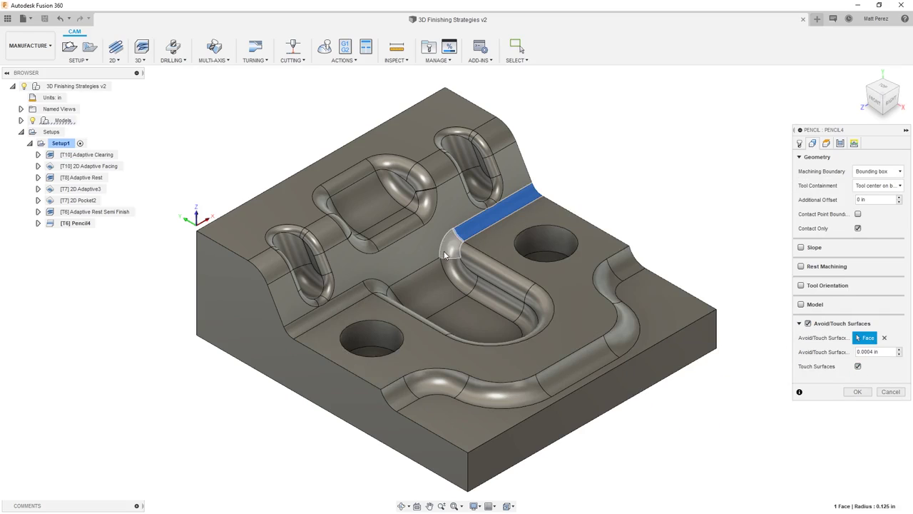
pyautogui.click(449, 250)
pyautogui.click(482, 281)
pyautogui.click(521, 310)
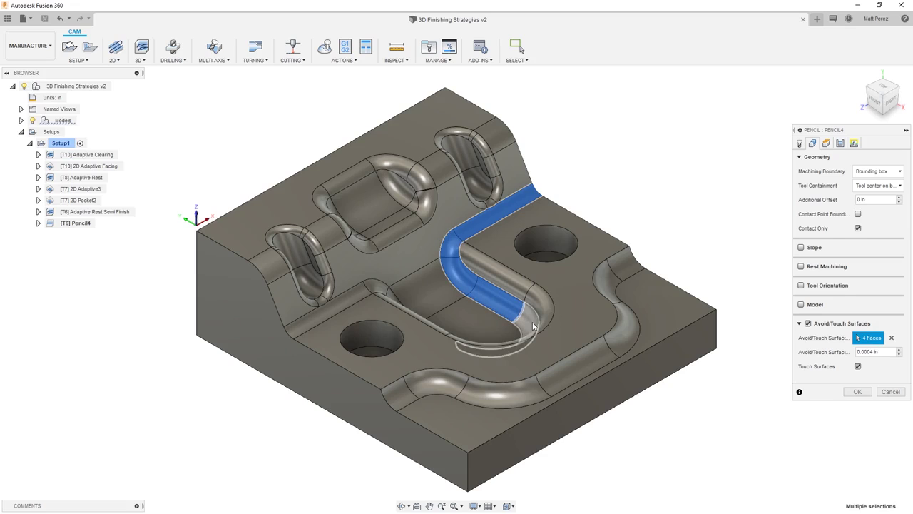
pyautogui.click(532, 326)
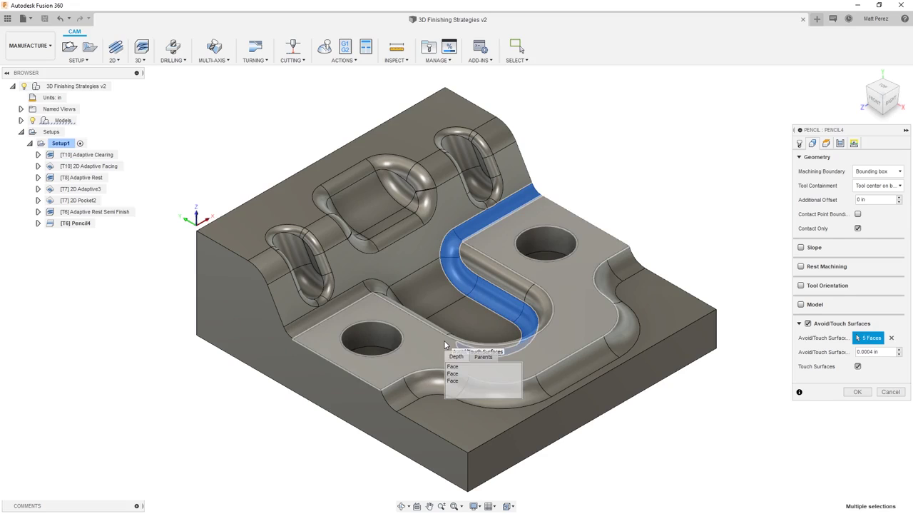
pyautogui.click(457, 374)
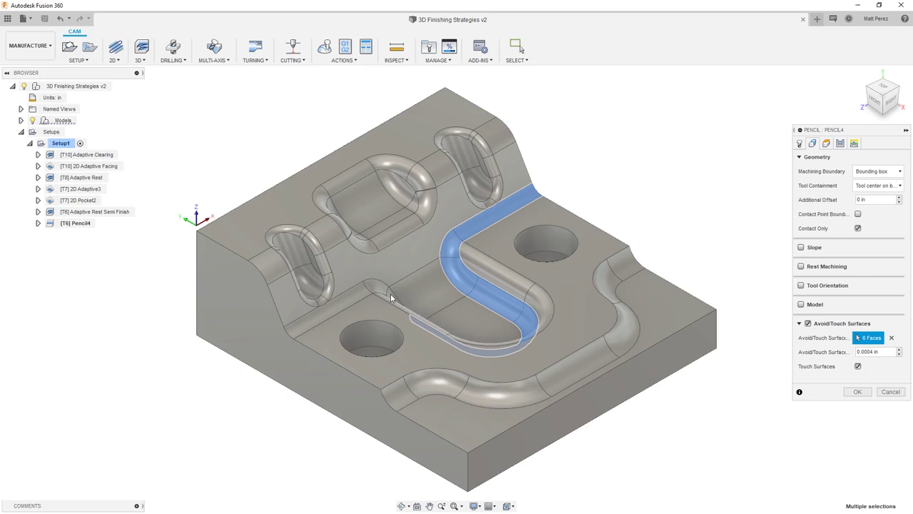
# Add three left-arm fillet faces for nine touch surfaces, then view Pencil4's Heights settings
pyautogui.scroll(3, 393, 299)
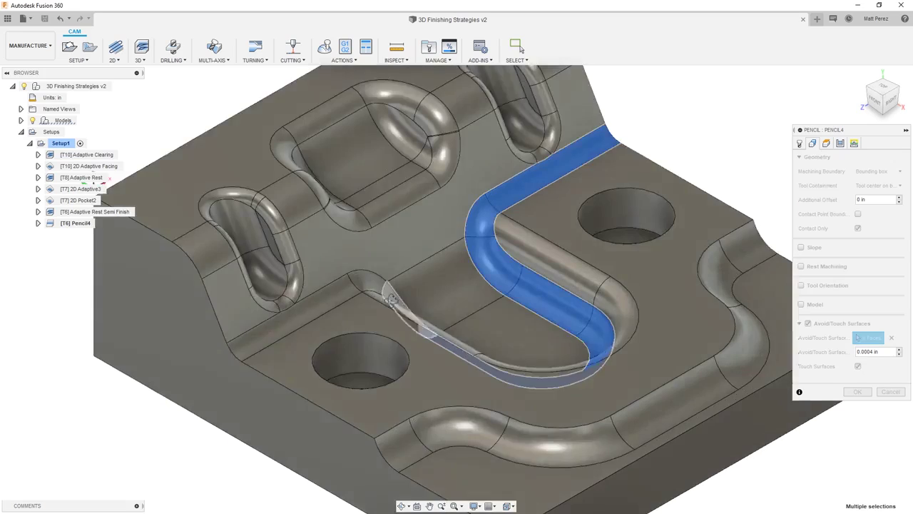
pyautogui.click(396, 292)
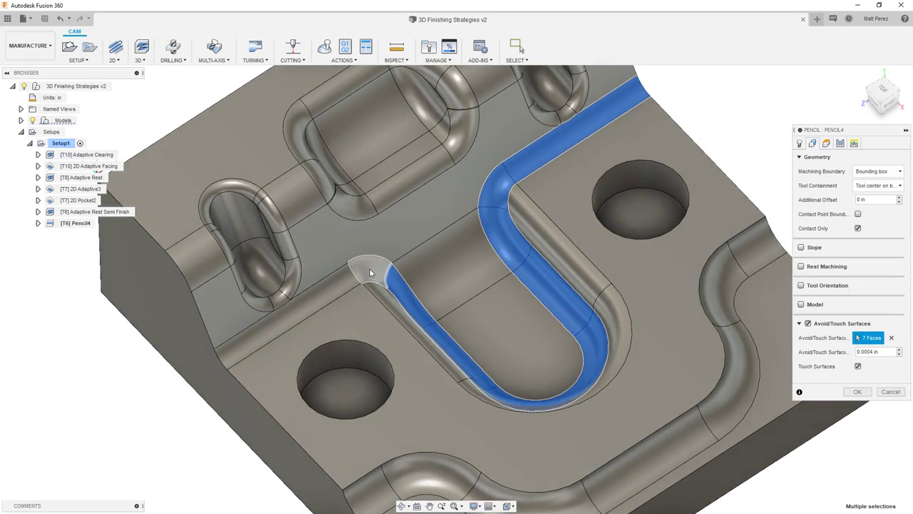
pyautogui.click(370, 268)
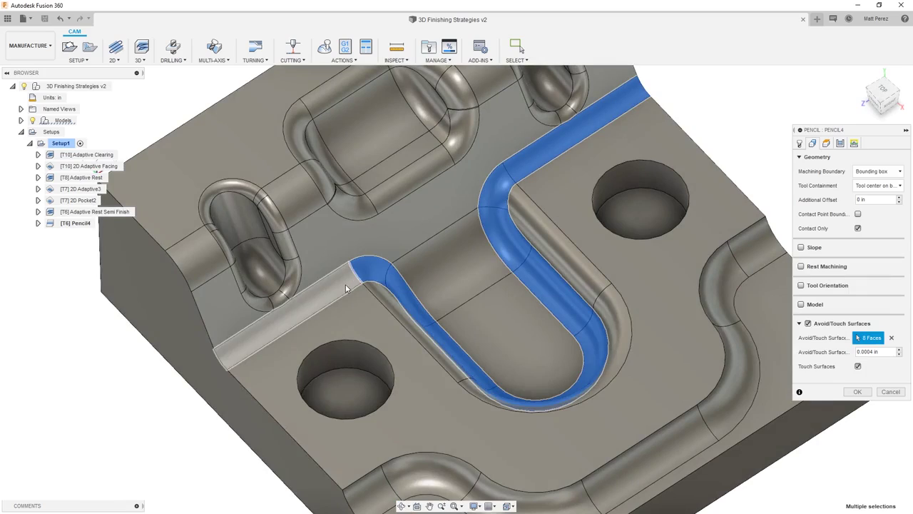
pyautogui.click(345, 284)
pyautogui.scroll(-5, 335, 271)
pyautogui.keyDown('shift'); pyautogui.moveTo(335, 271); pyautogui.dragTo(468, 327, button='middle'); pyautogui.keyUp('shift')
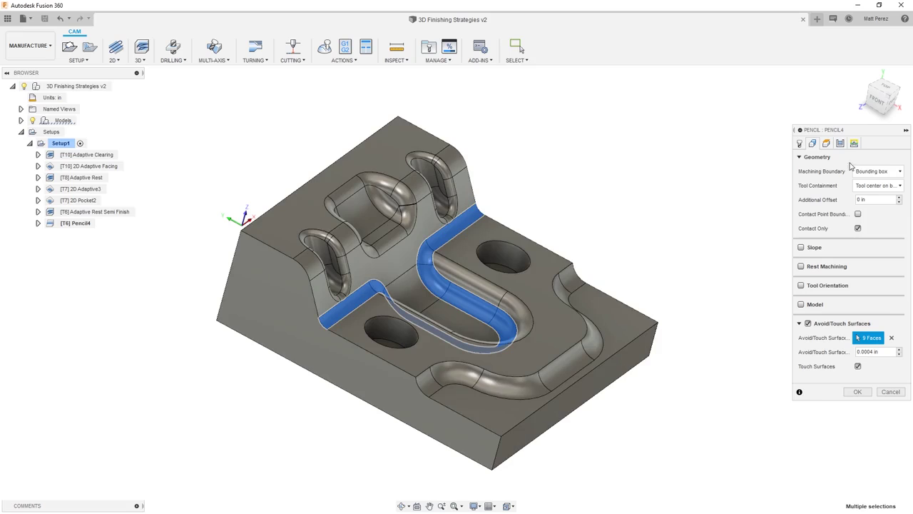
pyautogui.click(828, 144)
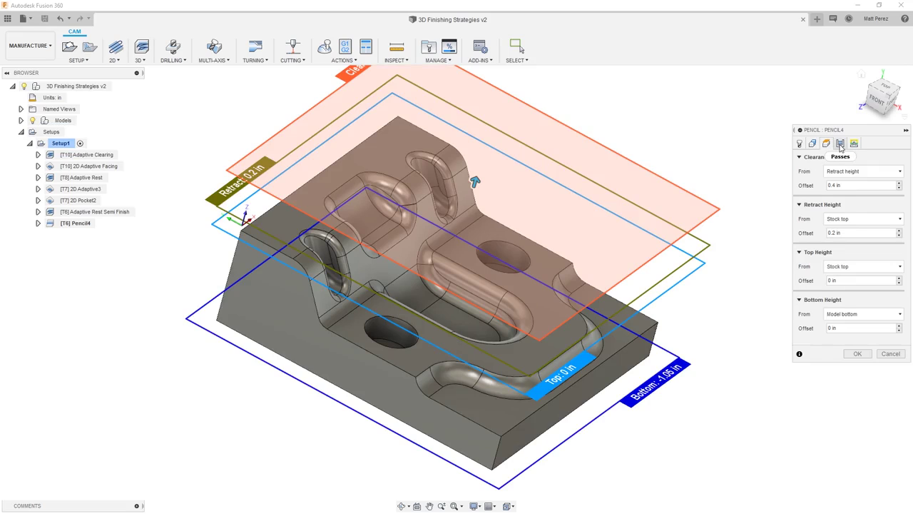
# Limit Pencil4 to 1 stepover with a 0.0125 in stepover in its Passes settings
pyautogui.click(840, 144)
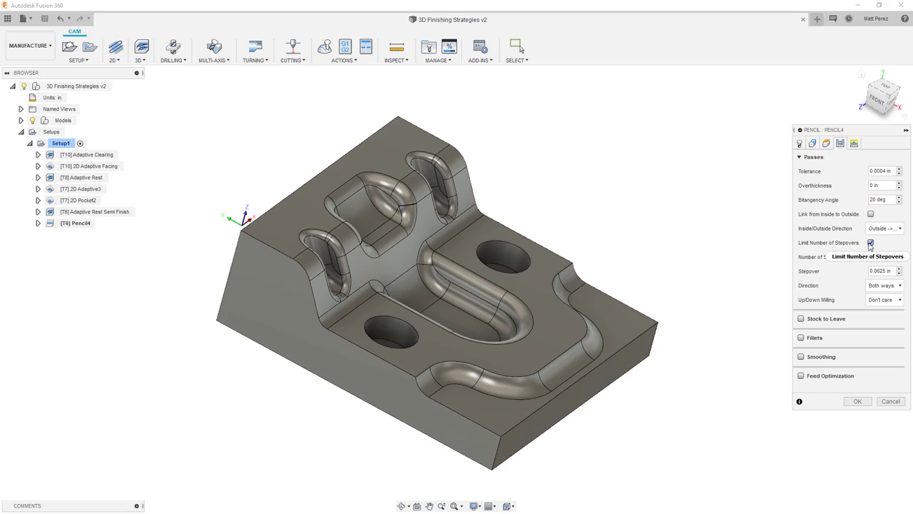
pyautogui.click(896, 257)
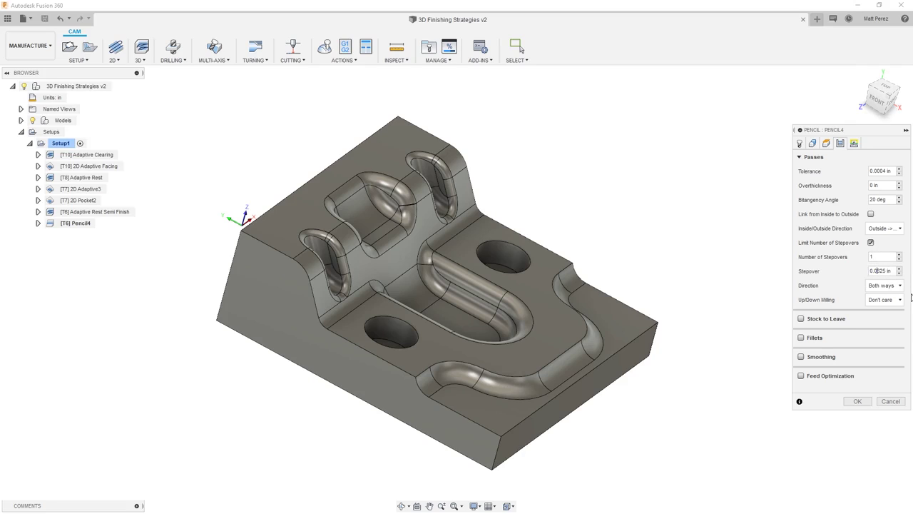
pyautogui.press('BackSpace')
pyautogui.write('1')
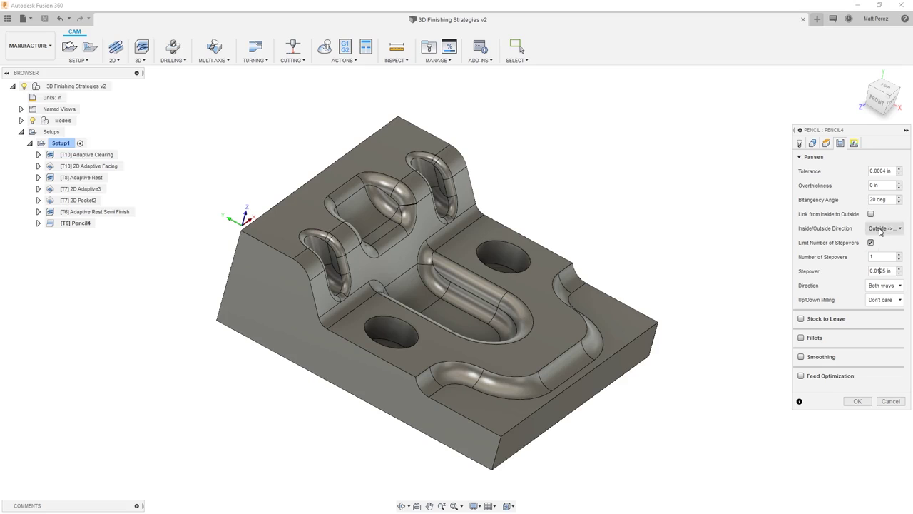
# Keep the Bitangency Angle at 20 deg and generate the Pencil4 toolpath
pyautogui.moveTo(888, 199)
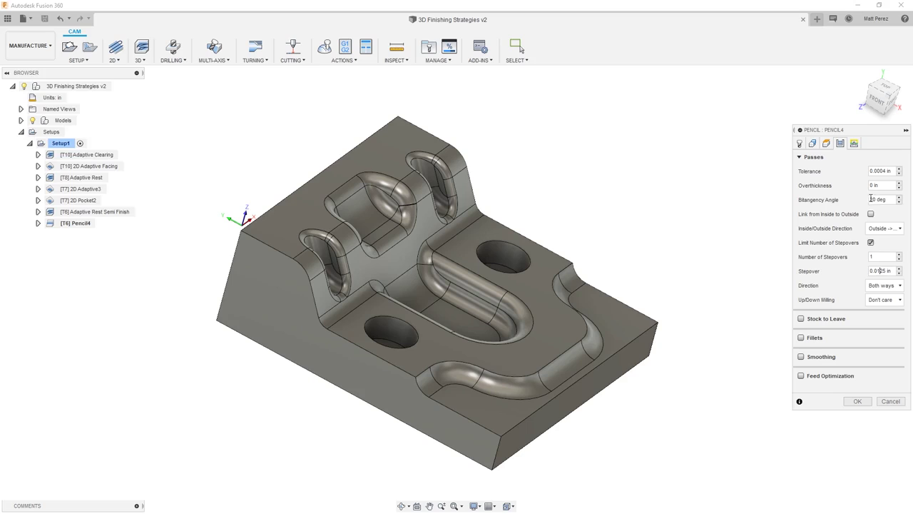
pyautogui.moveTo(878, 199); pyautogui.dragTo(859, 202)
pyautogui.write('100')
pyautogui.press('BackSpace')
pyautogui.press('BackSpace')
pyautogui.press('BackSpace')
pyautogui.write('20')
pyautogui.click(859, 402)
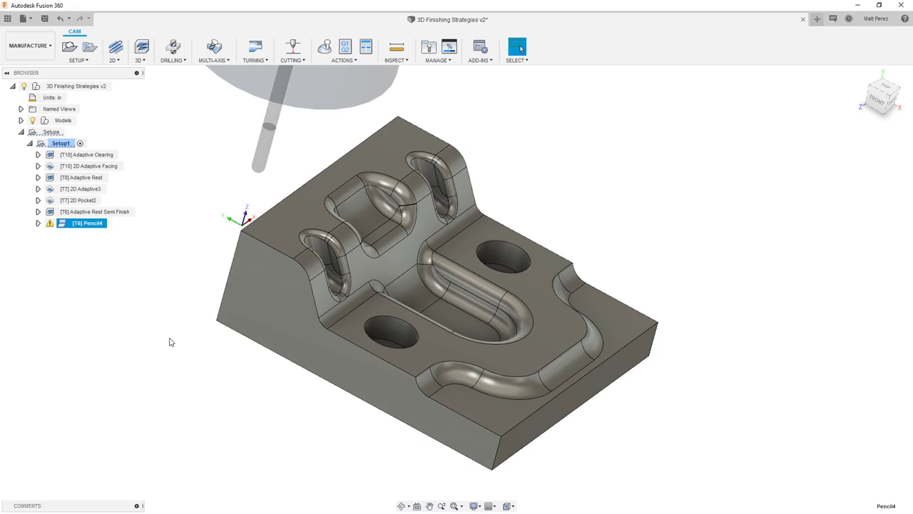
# Reopen Pencil4 for editing and bring up the Select Tool library
pyautogui.rightClick(89, 226)
pyautogui.click(105, 232)
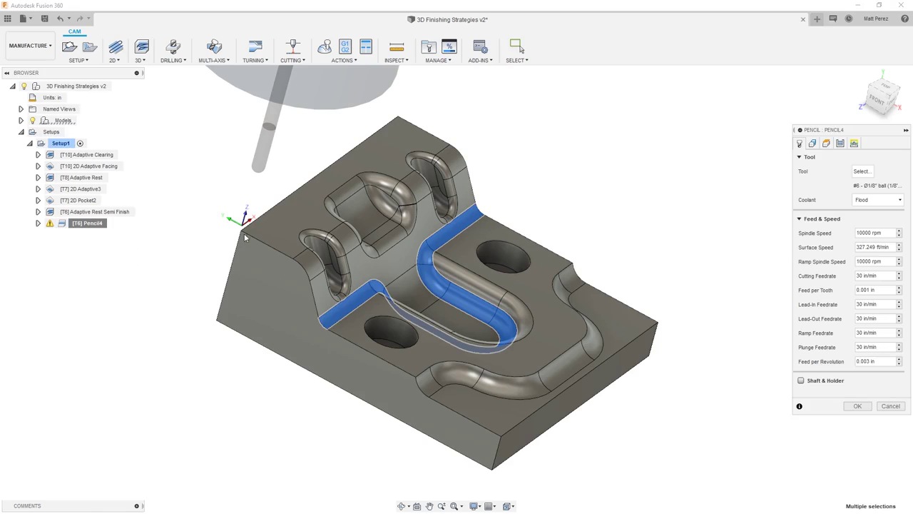
pyautogui.click(871, 172)
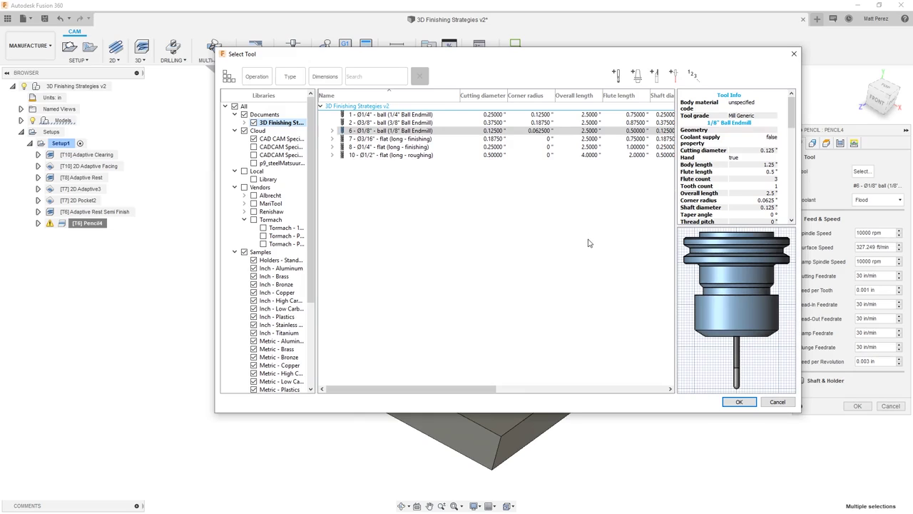
# Switch Pencil4 to the #1 Ø1/4" ball endmill, regenerate it, and select Setup1
pyautogui.click(403, 115)
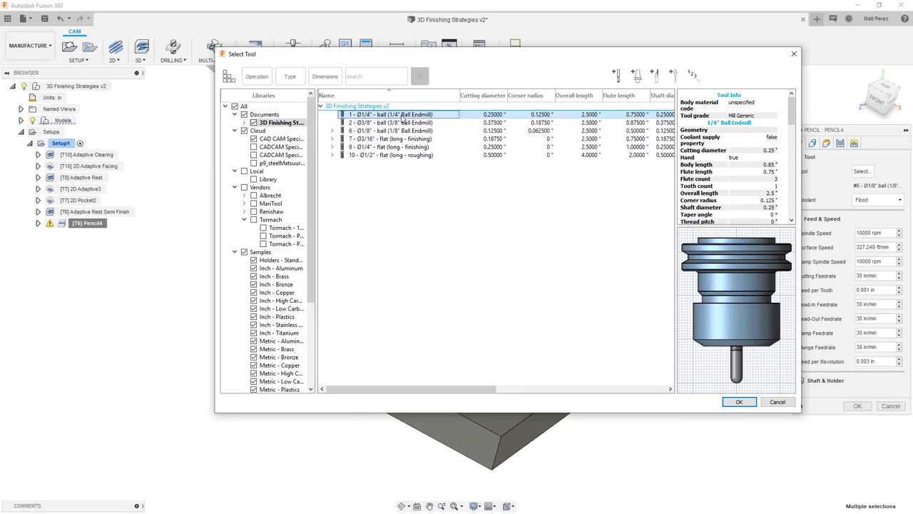
pyautogui.click(739, 402)
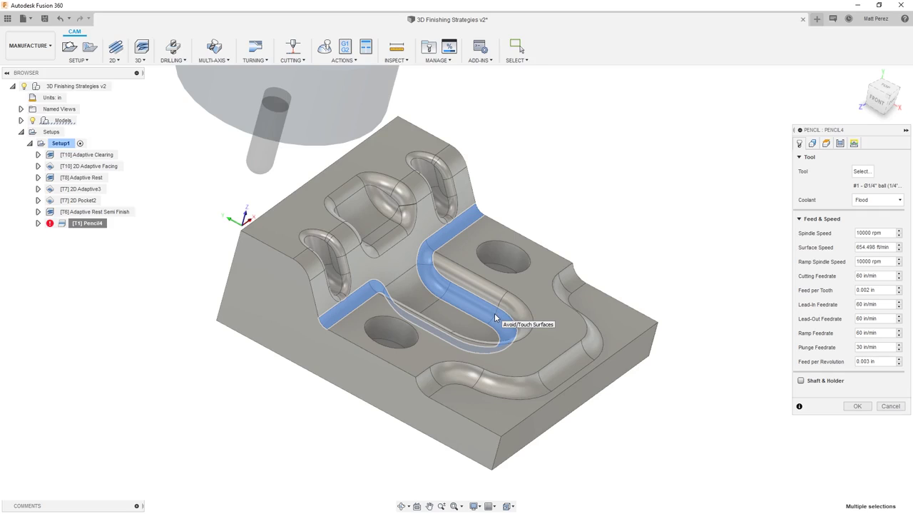
pyautogui.click(857, 405)
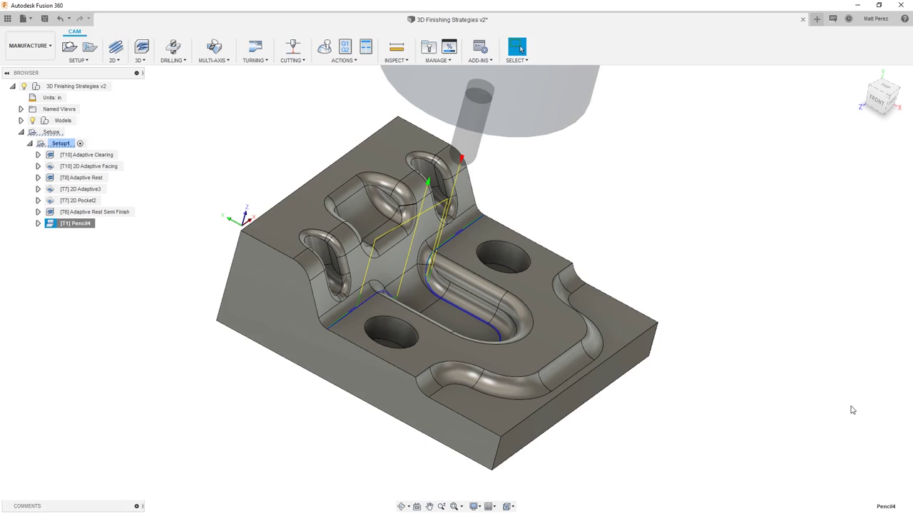
pyautogui.click(57, 145)
# Simulate Setup1, stepping through the operations to Pencil4 and playing its cut
pyautogui.click(325, 46)
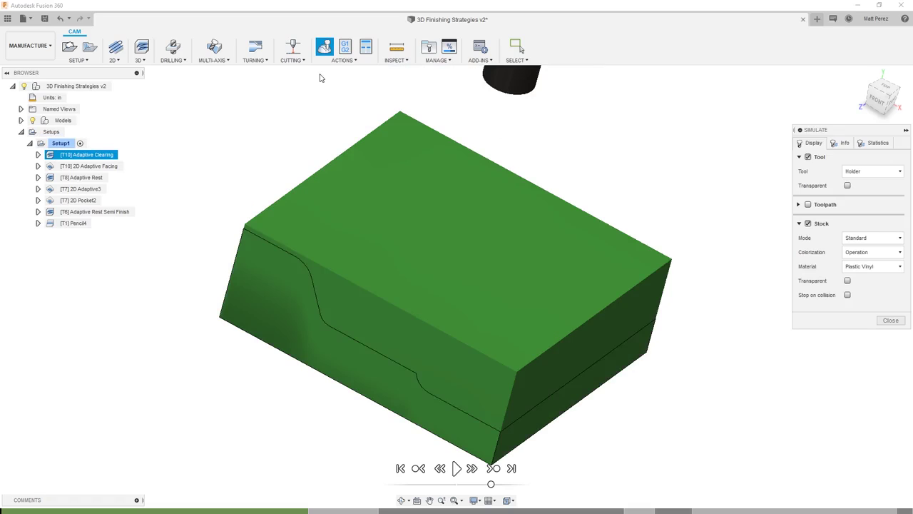
pyautogui.click(493, 468)
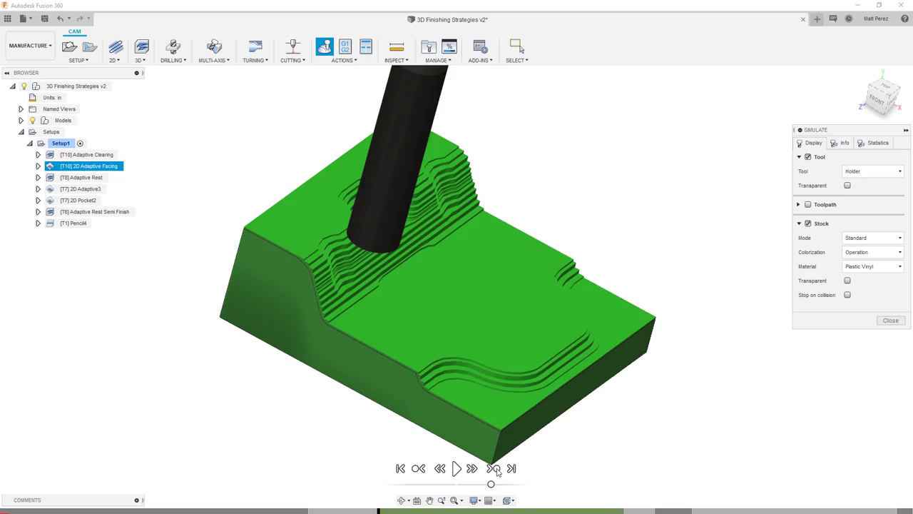
pyautogui.click(494, 469)
pyautogui.click(493, 468)
pyautogui.click(493, 468)
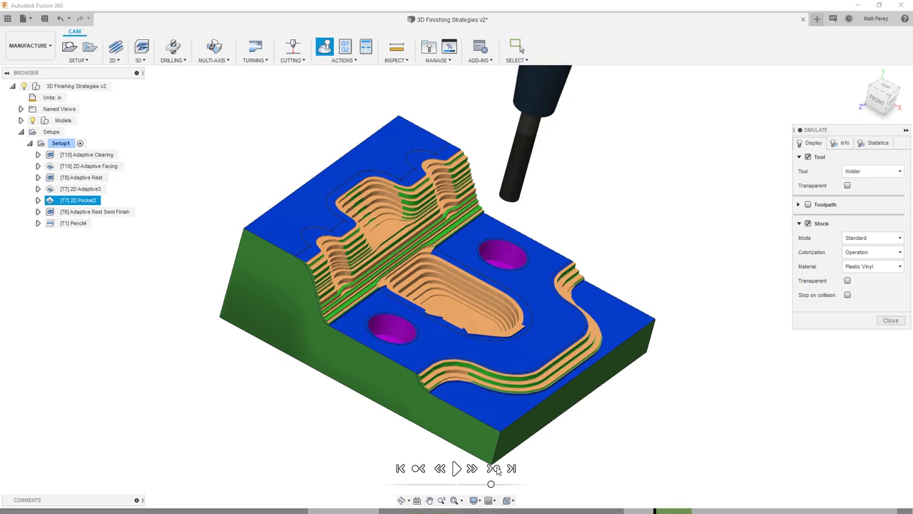
pyautogui.click(493, 468)
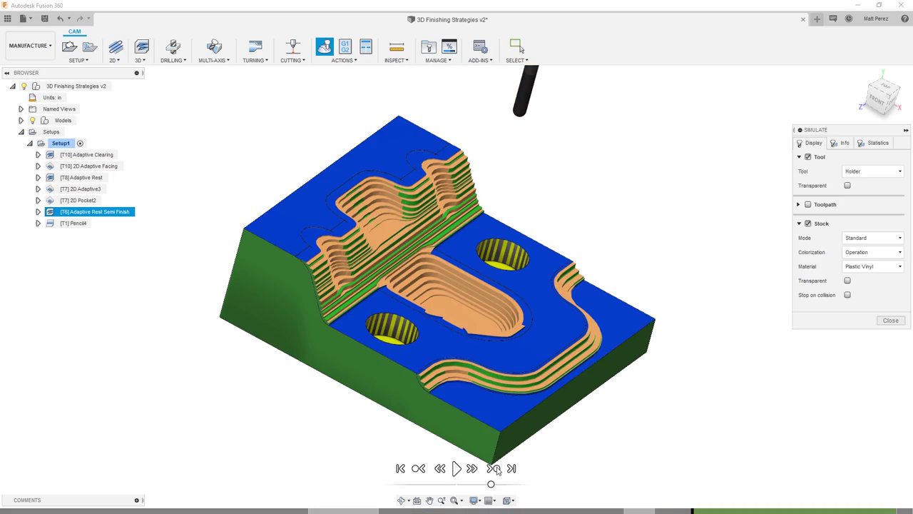
pyautogui.click(497, 468)
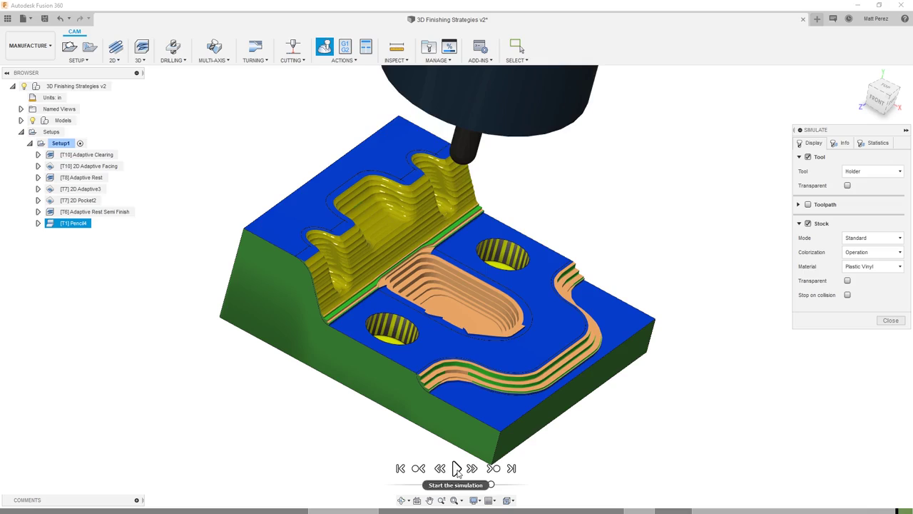
pyautogui.click(456, 469)
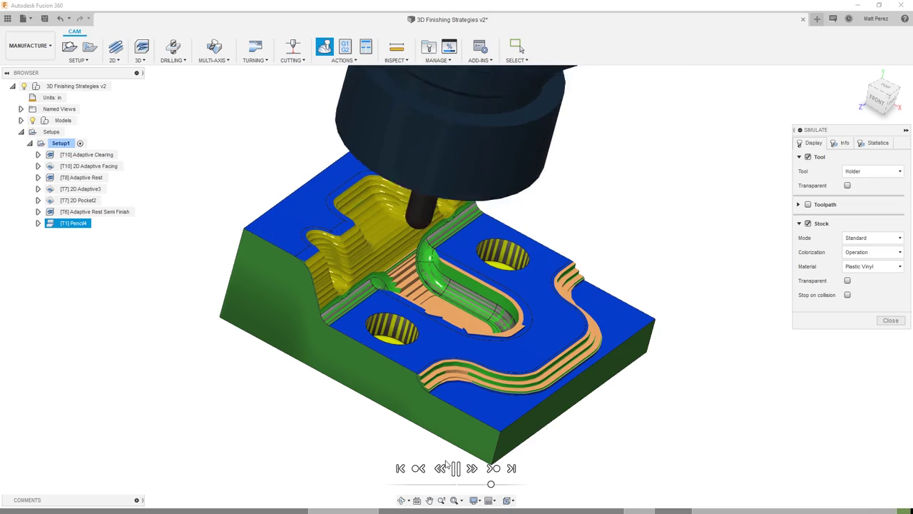
# Orbit and zoom around the slot to inspect the fillet cleanup, then close the simulation
pyautogui.keyDown('shift'); pyautogui.moveTo(475, 415); pyautogui.dragTo(404, 411, button='middle'); pyautogui.keyUp('shift')
pyautogui.scroll(8, 412, 293)
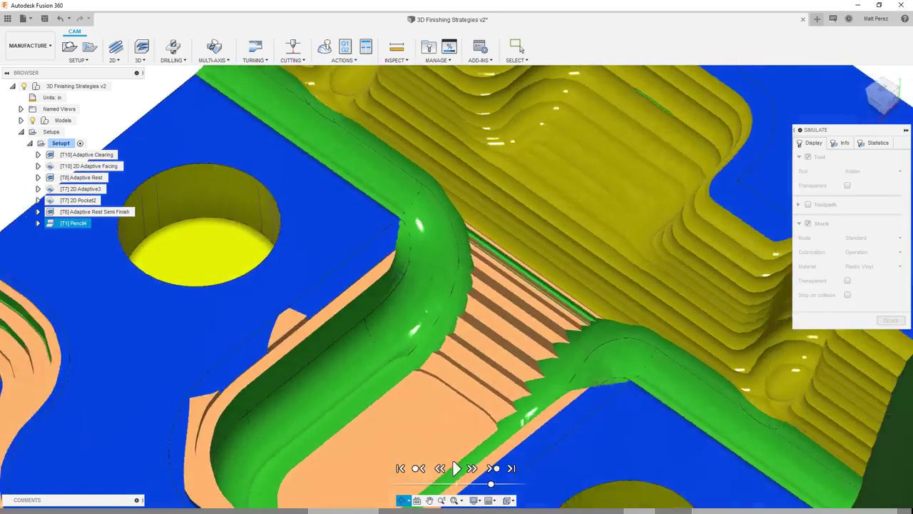
pyautogui.keyDown('shift'); pyautogui.moveTo(403, 411); pyautogui.dragTo(428, 399, button='middle'); pyautogui.keyUp('shift')
pyautogui.keyDown('shift'); pyautogui.moveTo(387, 268); pyautogui.dragTo(523, 211, button='middle'); pyautogui.keyUp('shift')
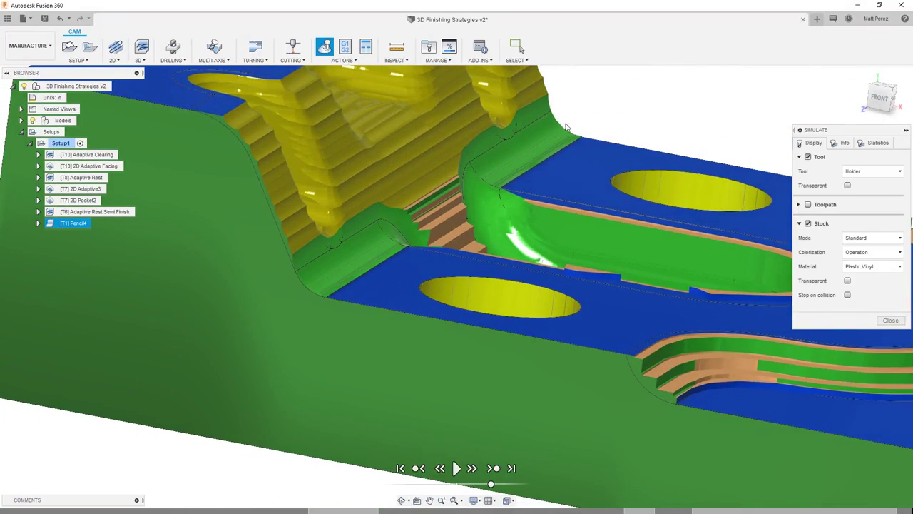
pyautogui.keyDown('shift'); pyautogui.moveTo(617, 294); pyautogui.dragTo(546, 271, button='middle'); pyautogui.keyUp('shift')
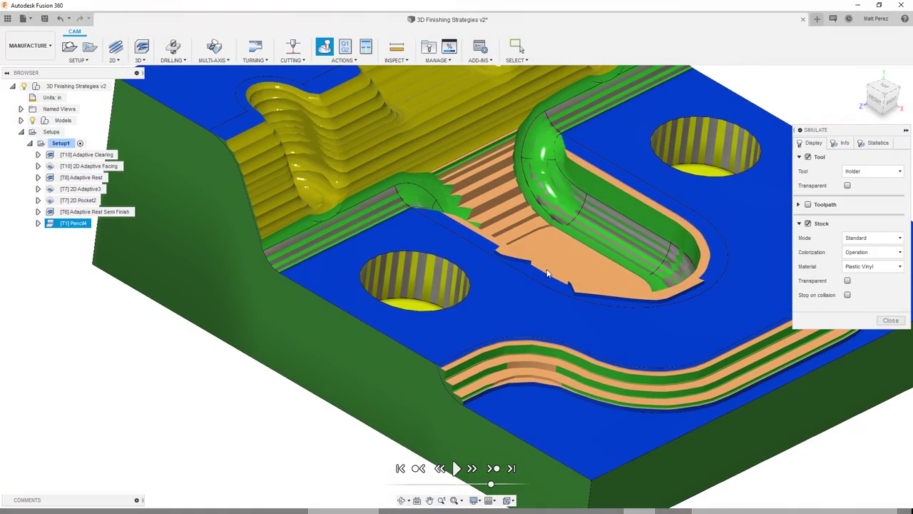
pyautogui.click(891, 320)
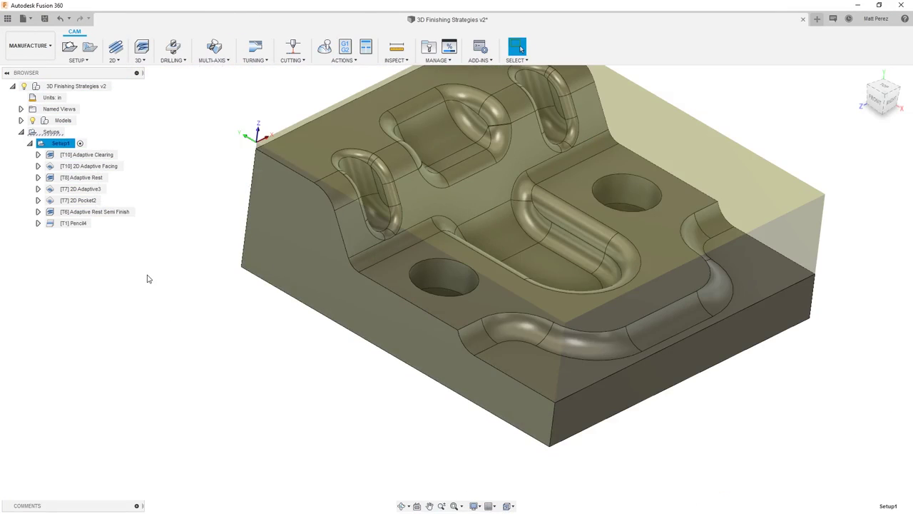
# Deselect Setup1 to hide the stock and show the 3D strategies list
pyautogui.click(150, 282)
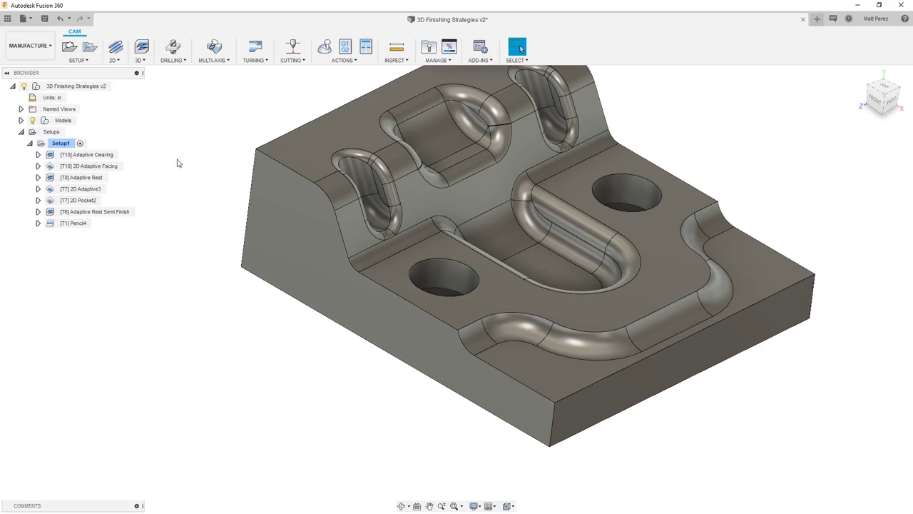
pyautogui.click(141, 60)
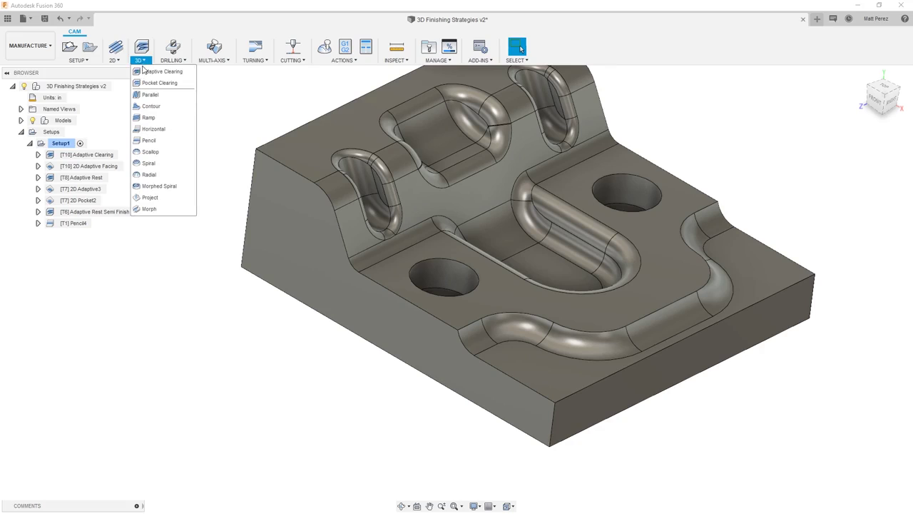
# Start a new Pencil toolpath using the #2 3/8" ball endmill
pyautogui.click(149, 140)
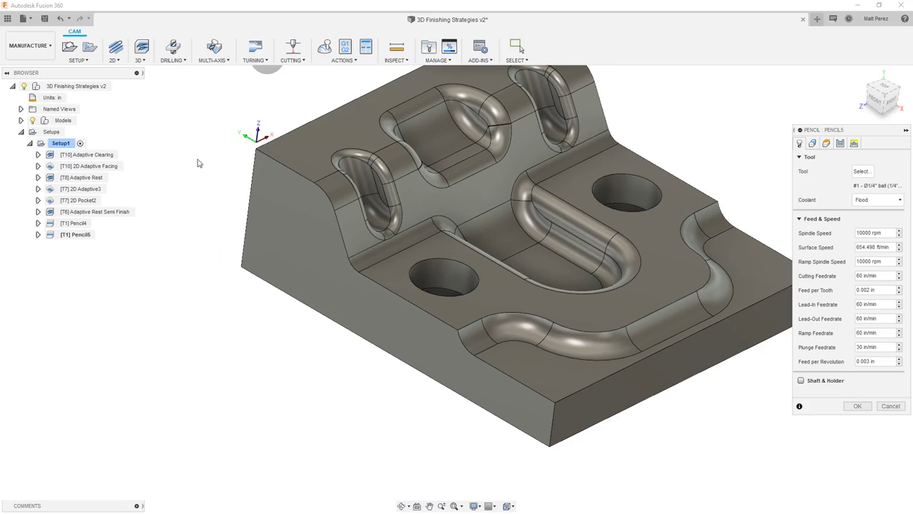
pyautogui.click(862, 172)
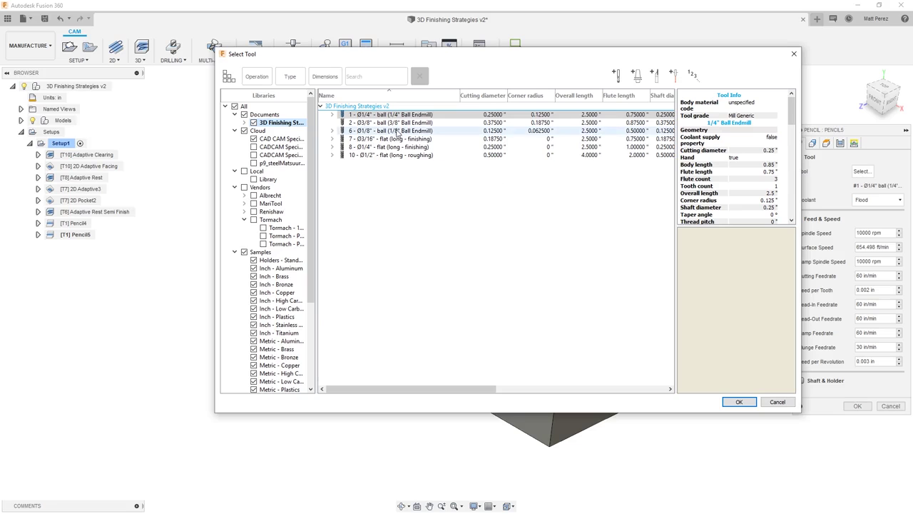
pyautogui.click(414, 123)
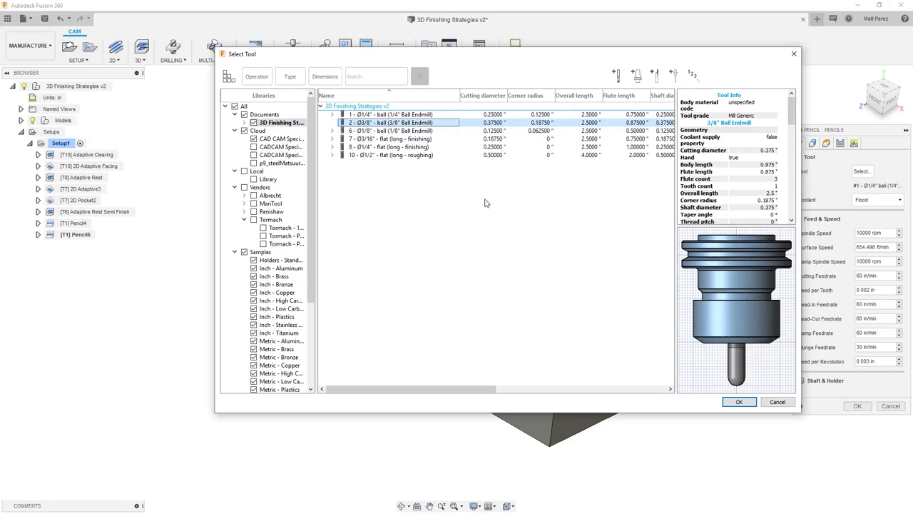
pyautogui.click(739, 402)
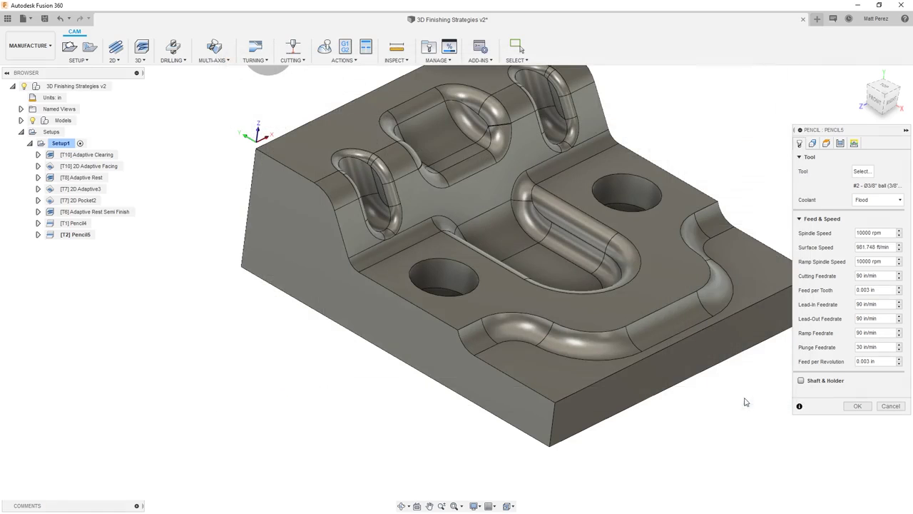
# Set the machining boundary to Bounding box and enable Touch Surfaces
pyautogui.click(812, 142)
pyautogui.click(868, 171)
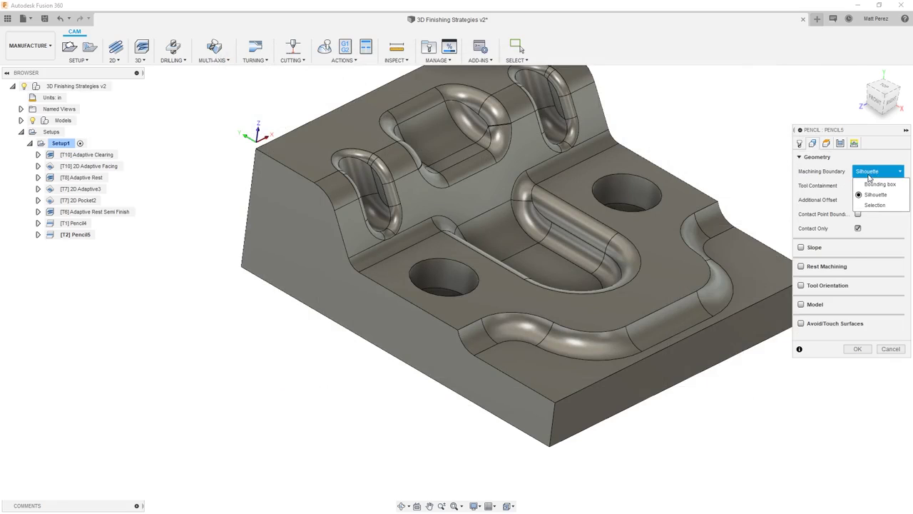
pyautogui.click(871, 186)
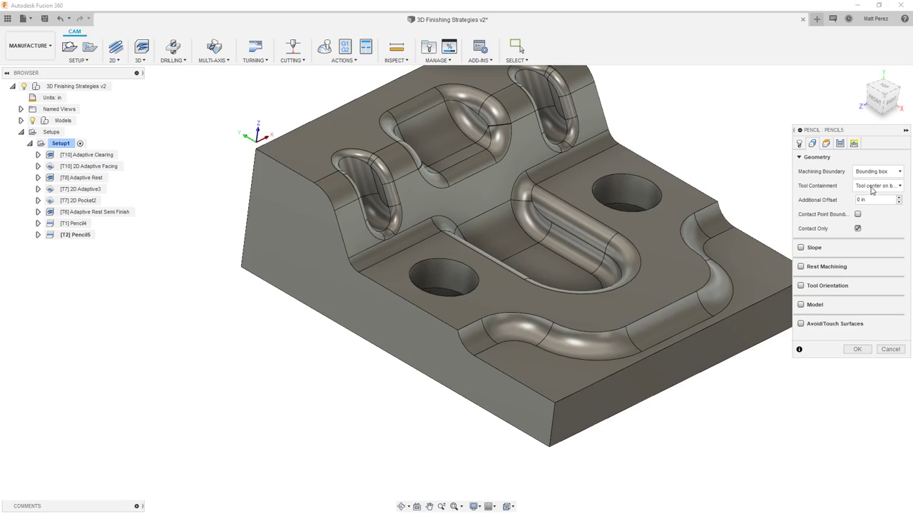
pyautogui.click(800, 324)
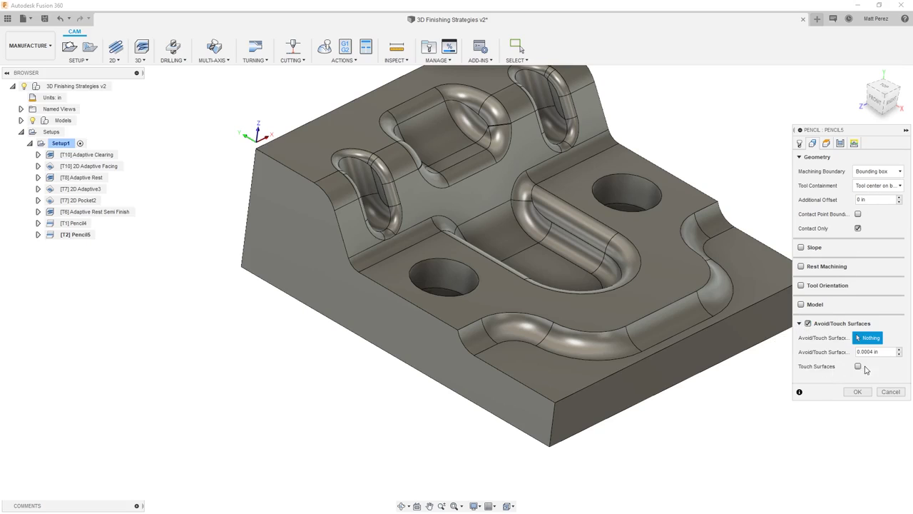
pyautogui.click(858, 366)
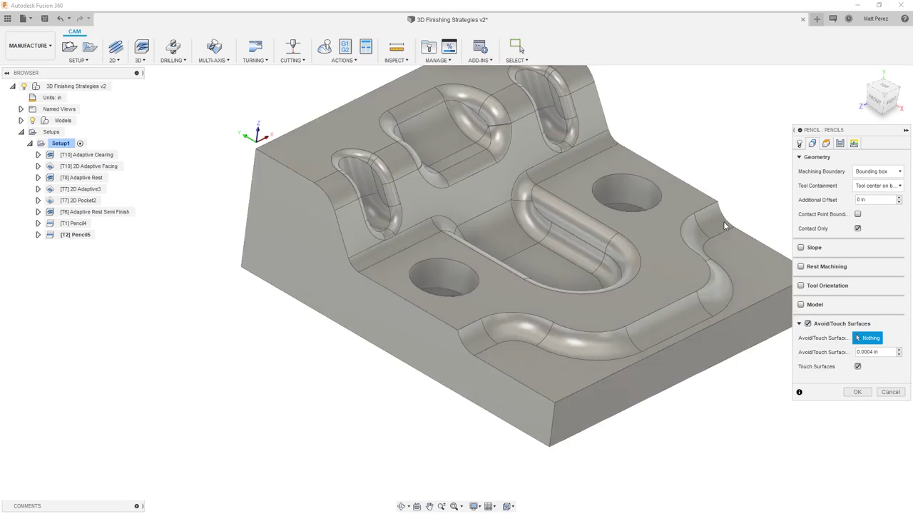
# Pick seven outer fillet faces as touch surfaces and compute the Pencil5 toolpath
pyautogui.click(714, 218)
pyautogui.click(716, 278)
pyautogui.click(712, 287)
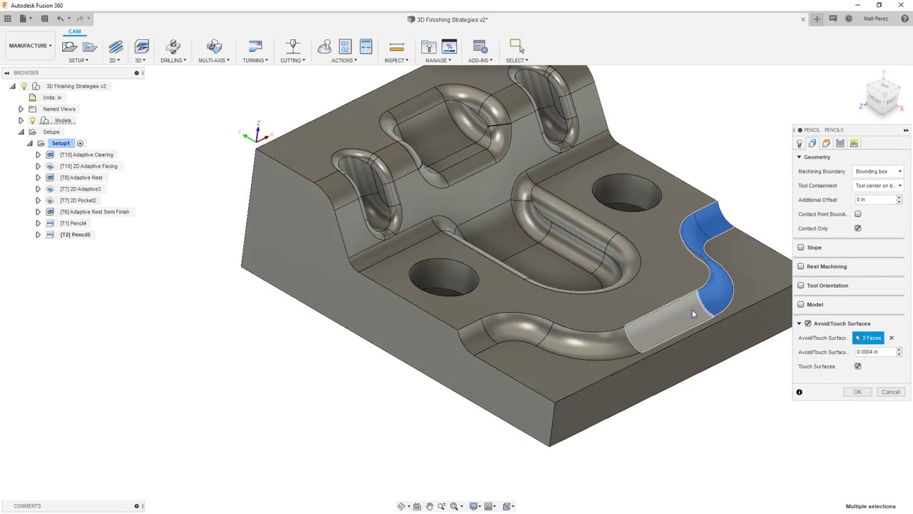
pyautogui.click(689, 311)
pyautogui.click(564, 341)
pyautogui.click(521, 332)
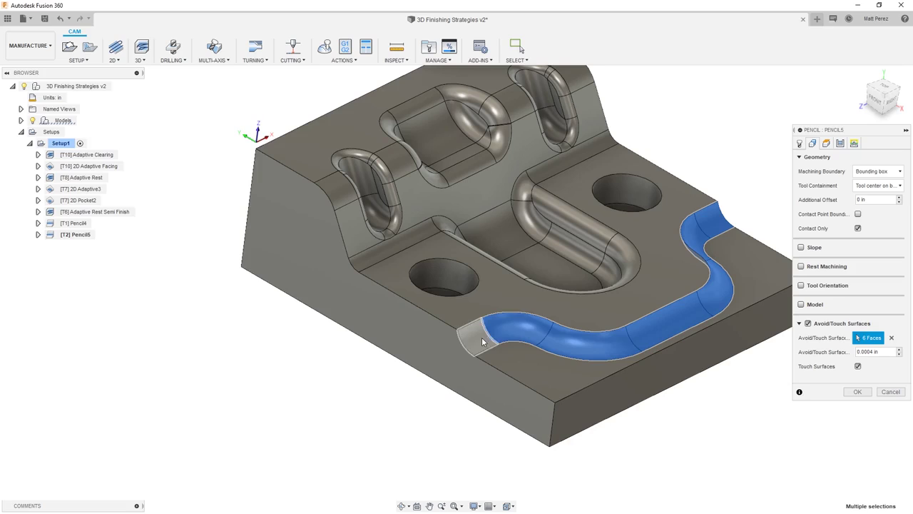
pyautogui.click(482, 337)
pyautogui.click(859, 392)
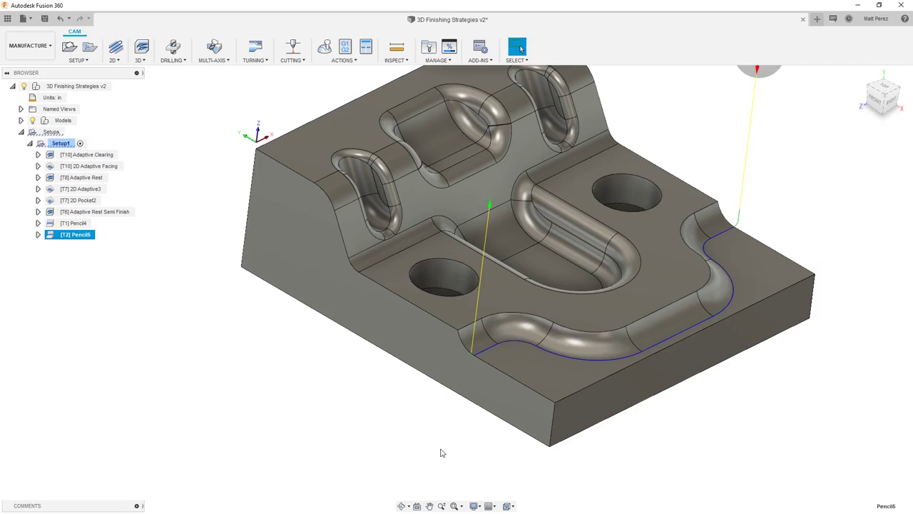
pyautogui.click(57, 143)
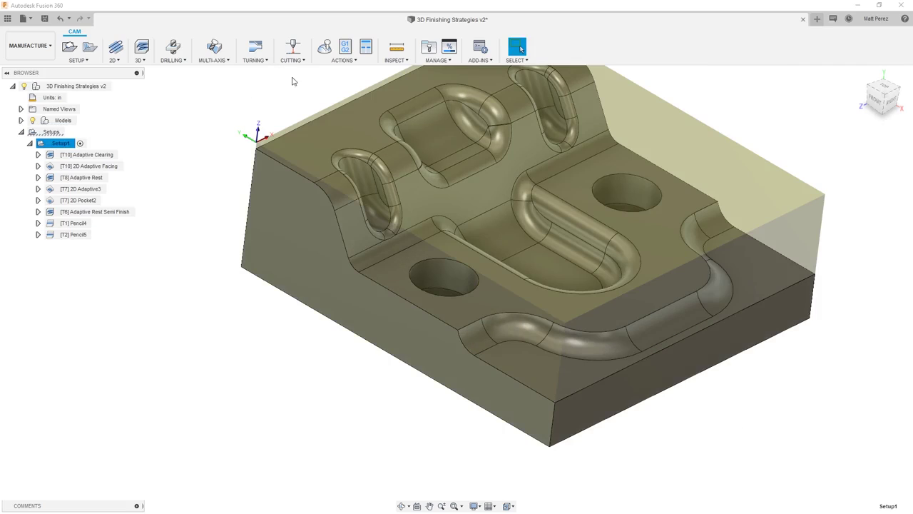
pyautogui.click(325, 47)
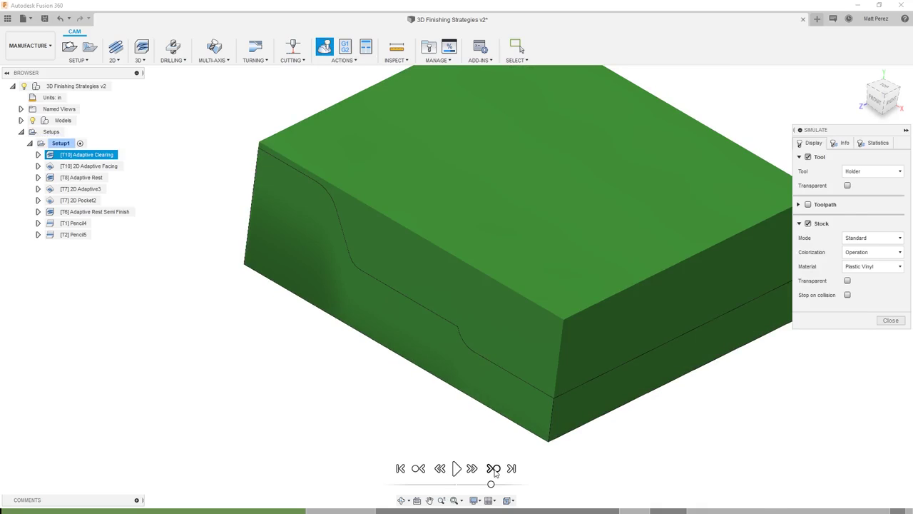
pyautogui.click(492, 468)
pyautogui.click(493, 468)
pyautogui.click(493, 468)
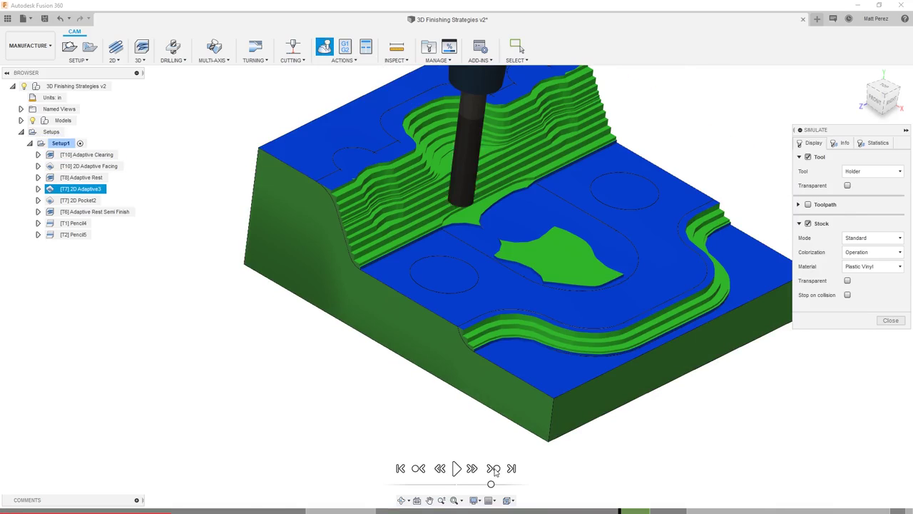
pyautogui.click(493, 468)
pyautogui.click(493, 468)
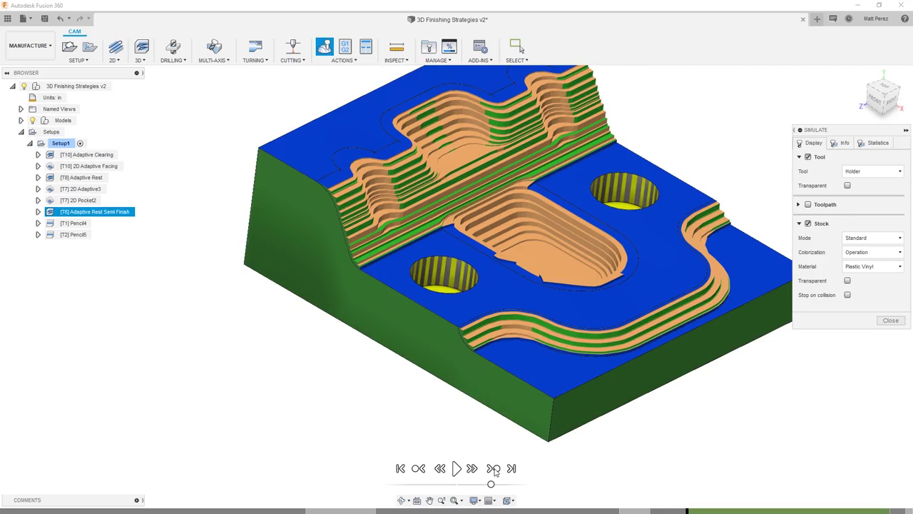
pyautogui.click(492, 468)
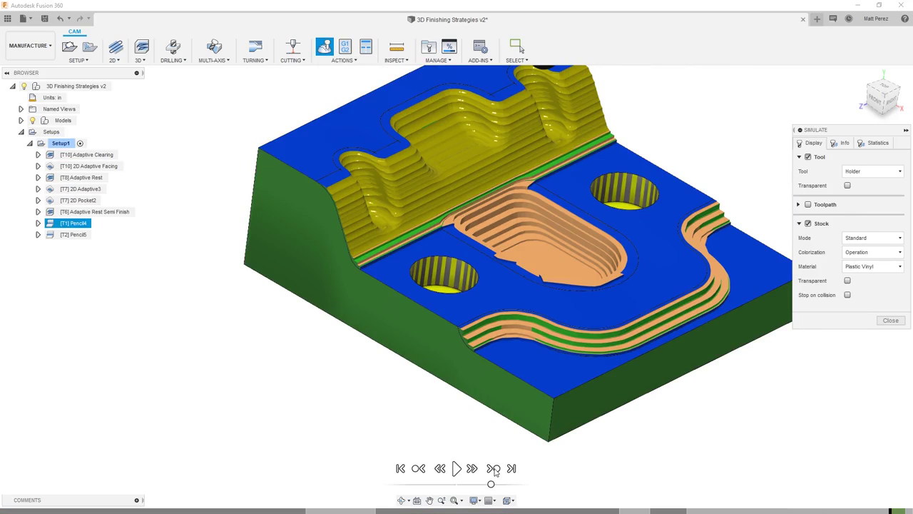
pyautogui.click(493, 468)
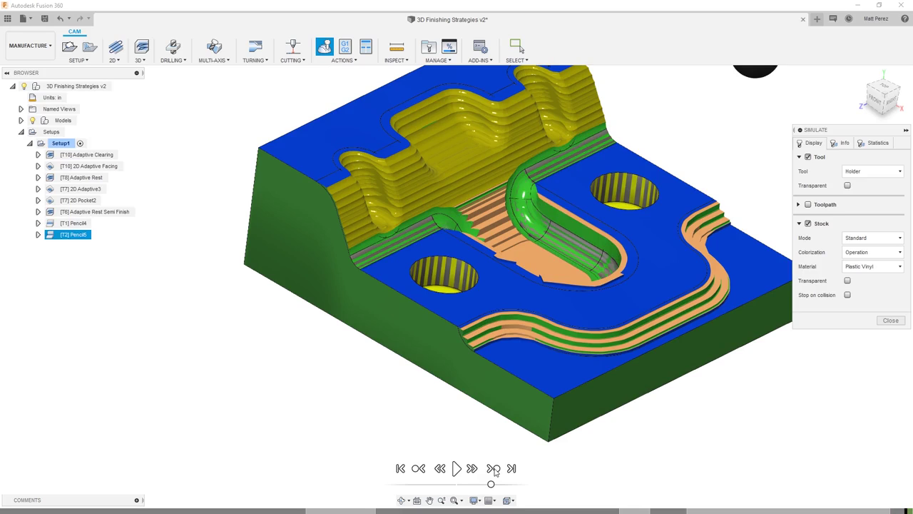
pyautogui.click(457, 468)
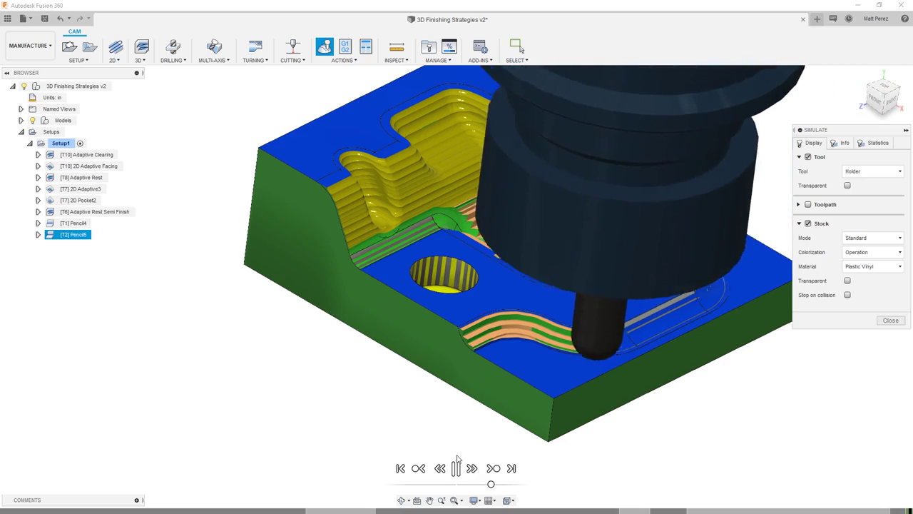
pyautogui.click(456, 468)
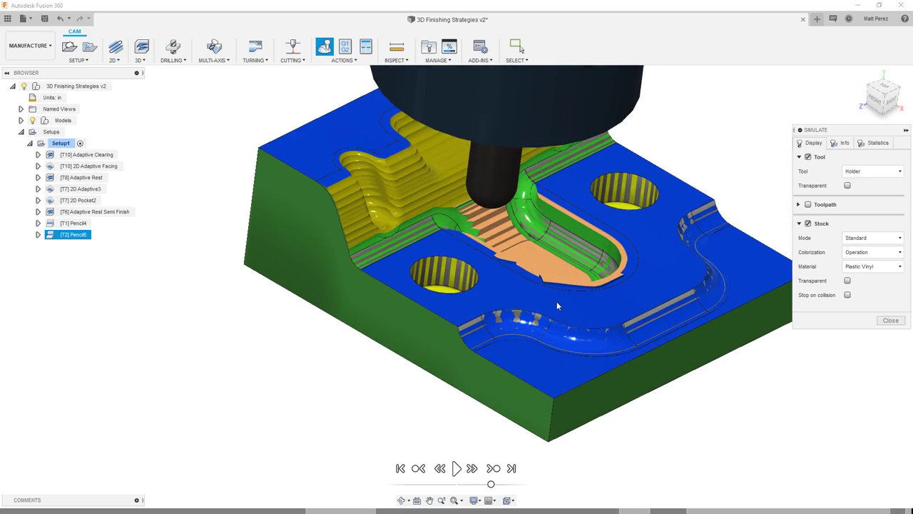
pyautogui.keyDown('shift'); pyautogui.moveTo(557, 305); pyautogui.dragTo(592, 279, button='middle'); pyautogui.keyUp('shift')
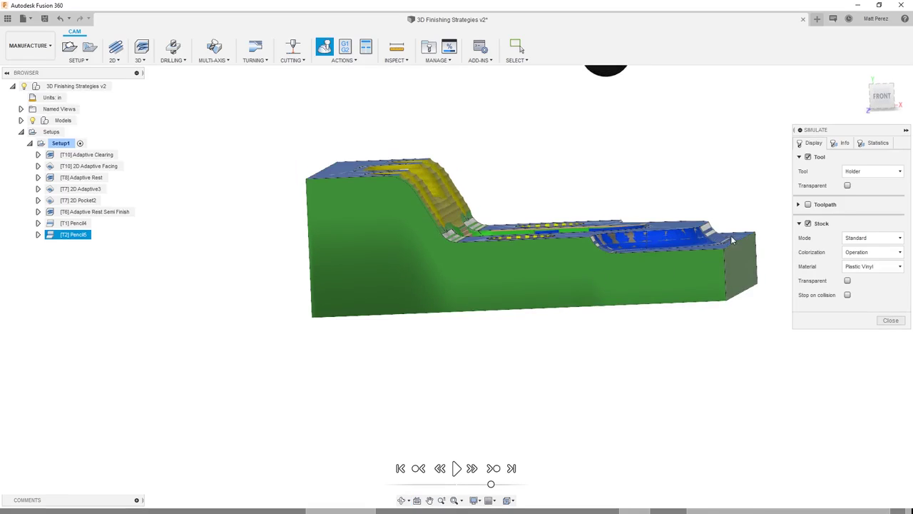
pyautogui.scroll(10, 732, 241)
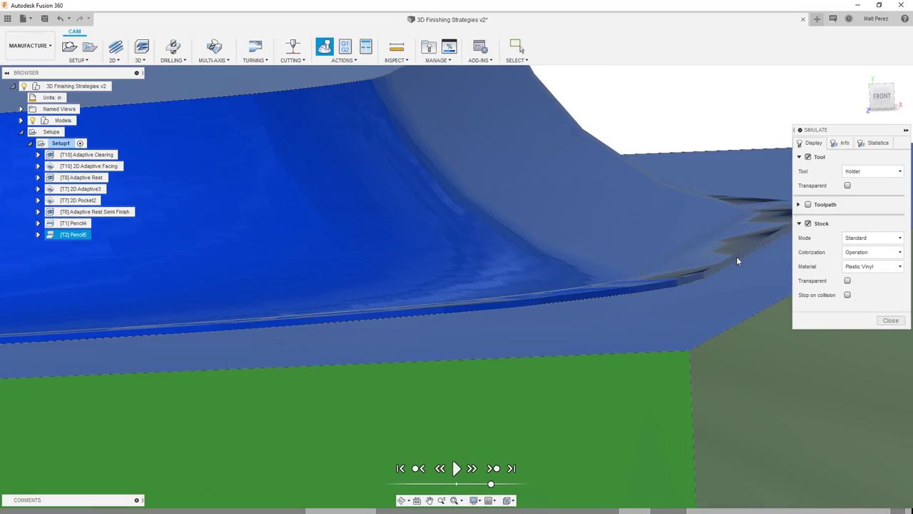
pyautogui.scroll(-6, 731, 258)
pyautogui.keyDown('shift'); pyautogui.moveTo(707, 267); pyautogui.dragTo(676, 291, button='middle'); pyautogui.keyUp('shift')
pyautogui.scroll(5, 677, 291)
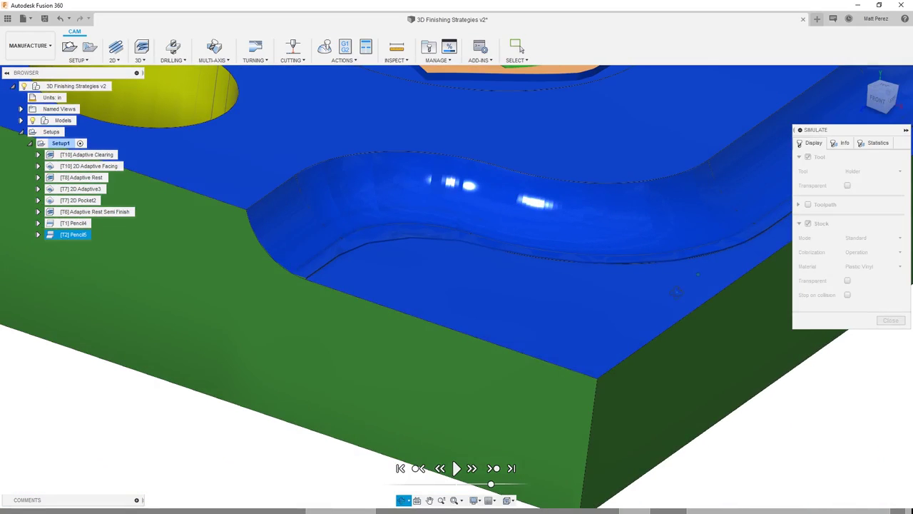
pyautogui.click(891, 320)
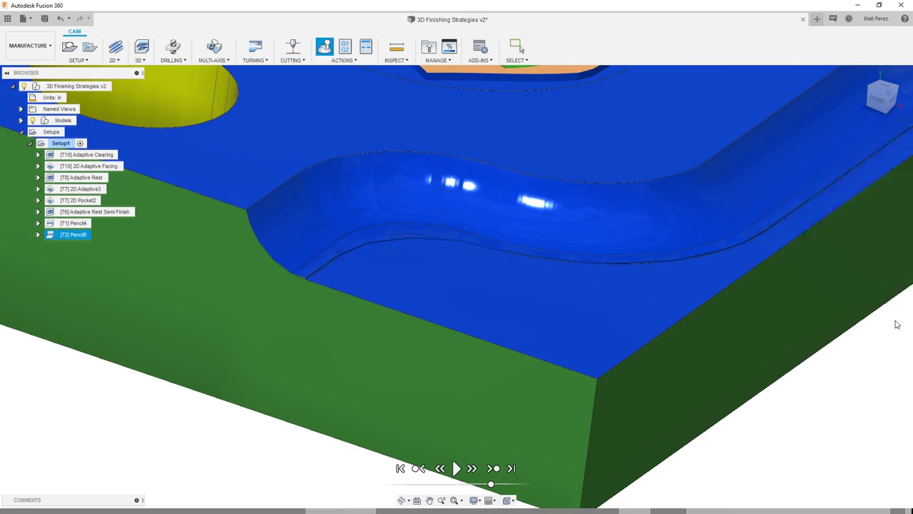
pyautogui.scroll(-3, 691, 347)
pyautogui.keyDown('shift'); pyautogui.moveTo(692, 347); pyautogui.dragTo(602, 283, button='middle'); pyautogui.keyUp('shift')
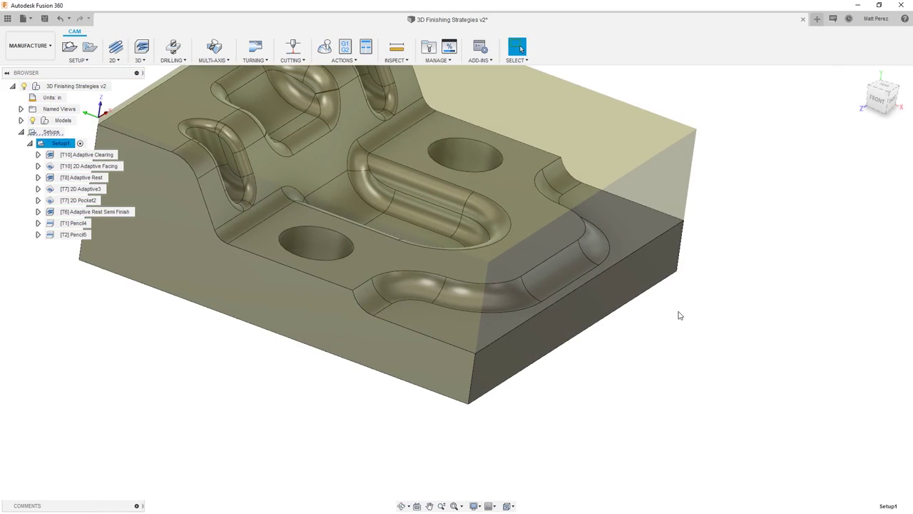
# Reopen Pencil5 and set its passes to 2 stepovers spaced 0.0375 in apart
pyautogui.click(77, 235)
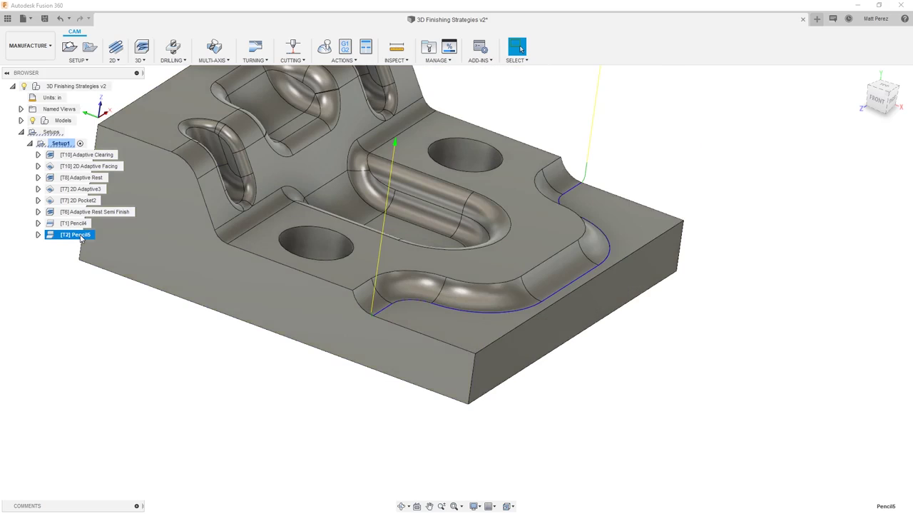
pyautogui.rightClick(80, 238)
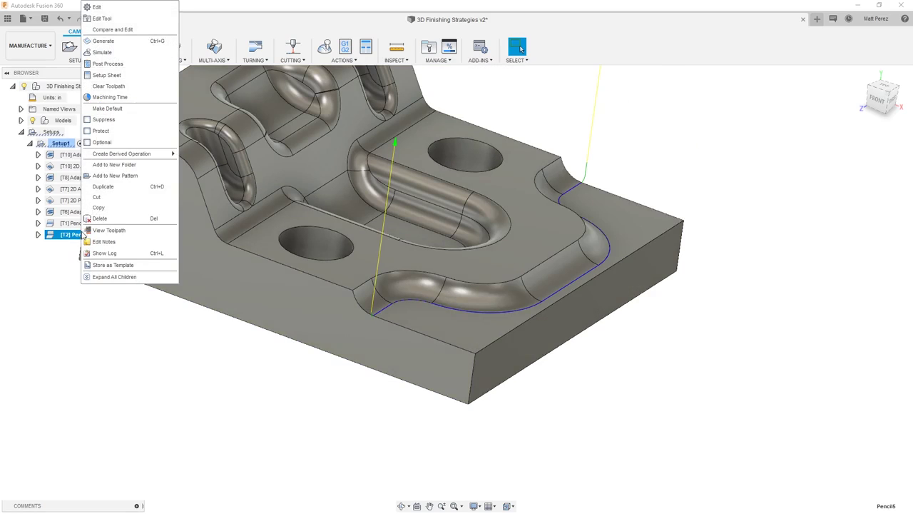
pyautogui.click(96, 8)
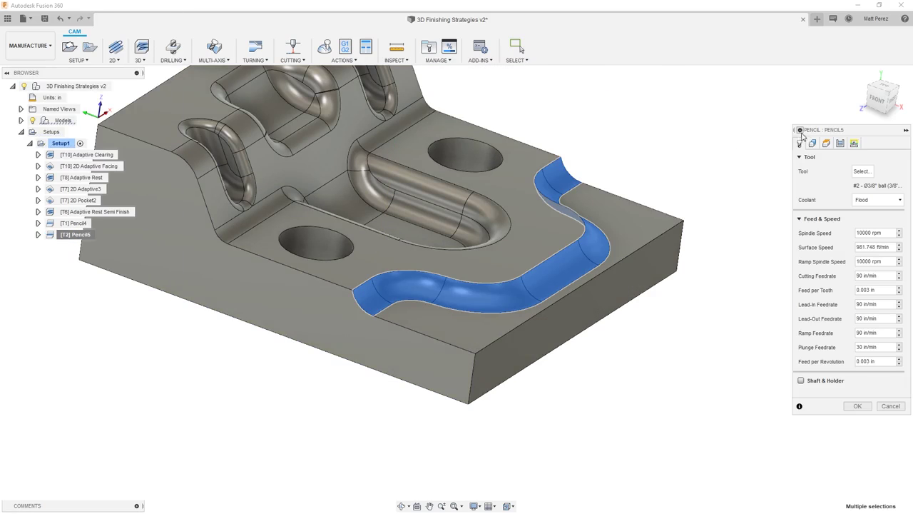
pyautogui.click(841, 143)
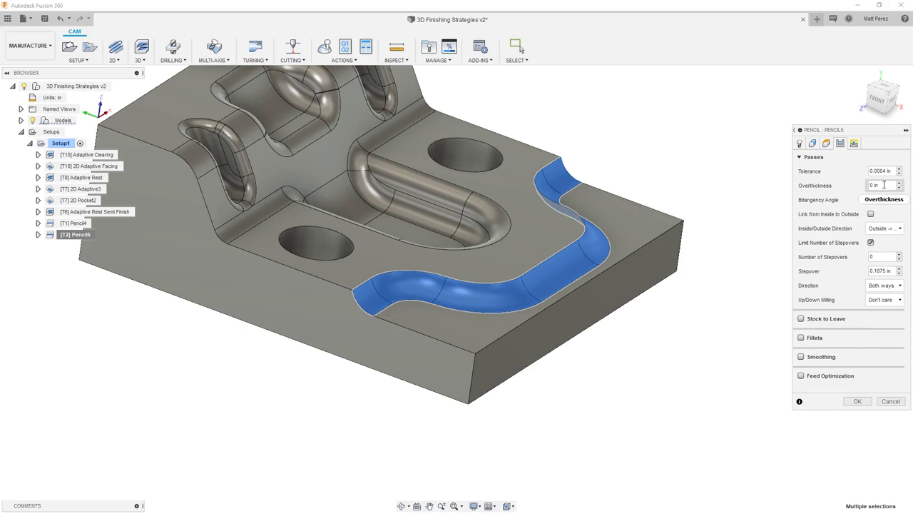
pyautogui.moveTo(884, 185)
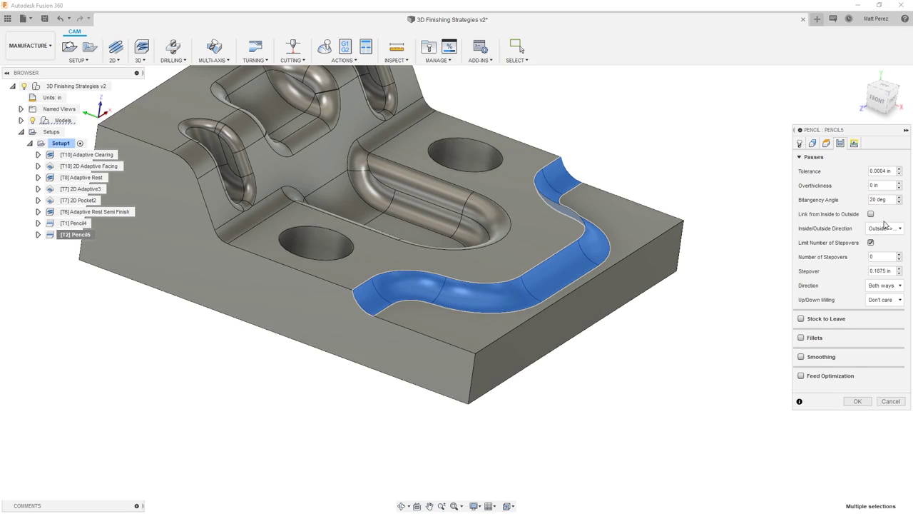
pyautogui.moveTo(891, 228)
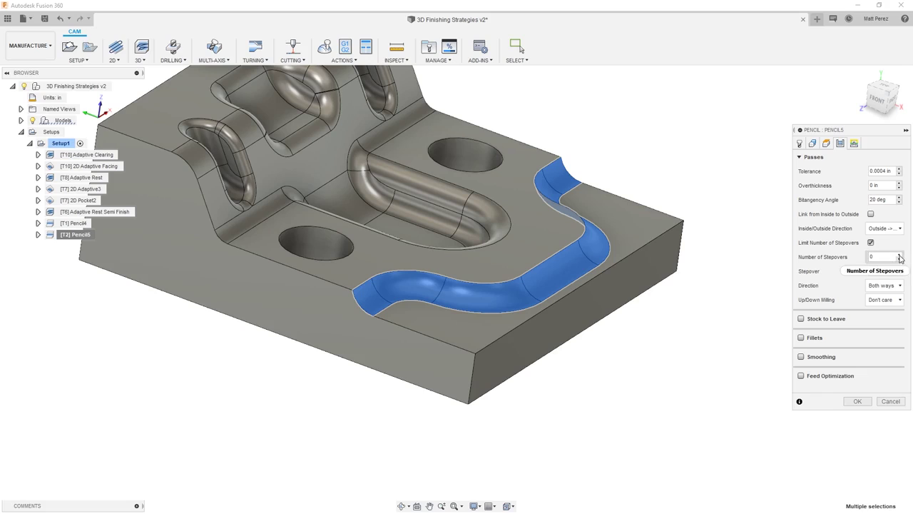
pyautogui.click(900, 254)
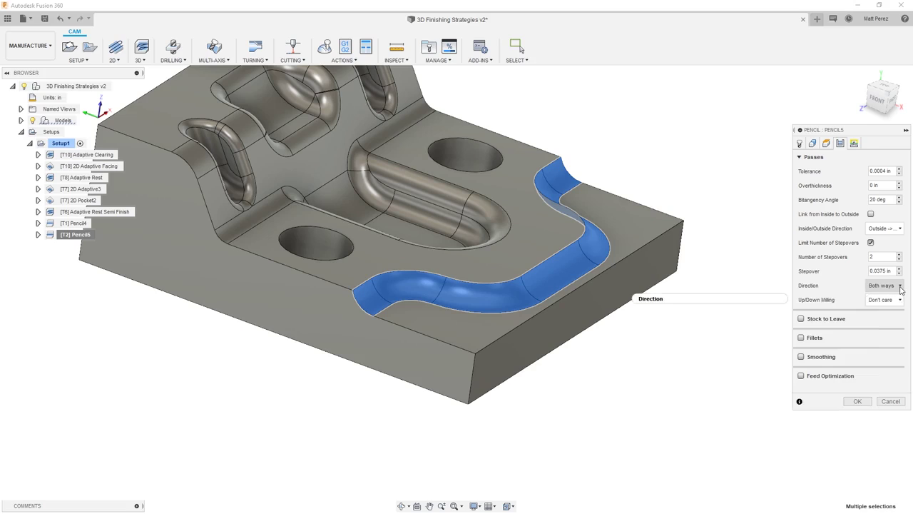
pyautogui.moveTo(898, 300)
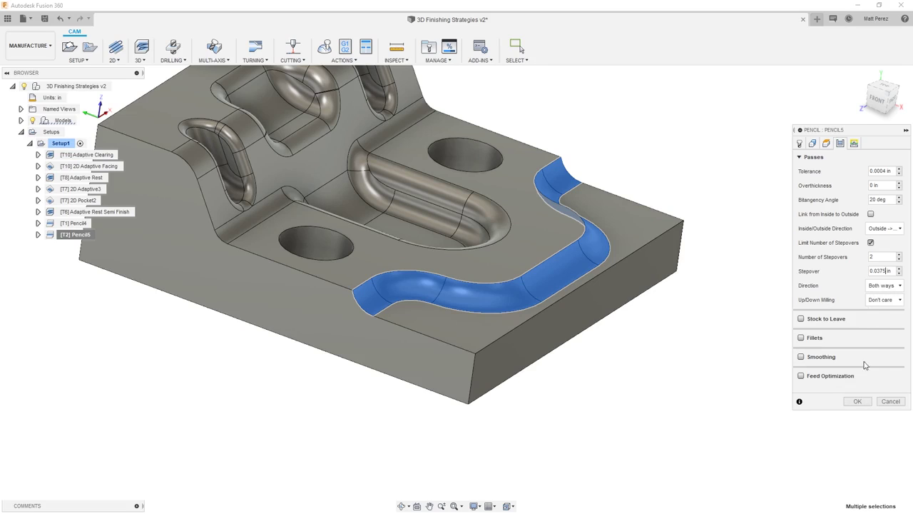
# Set Pencil5's lead-in and lead-out radii to 0.075 in and regenerate the two-pass toolpath
pyautogui.click(855, 144)
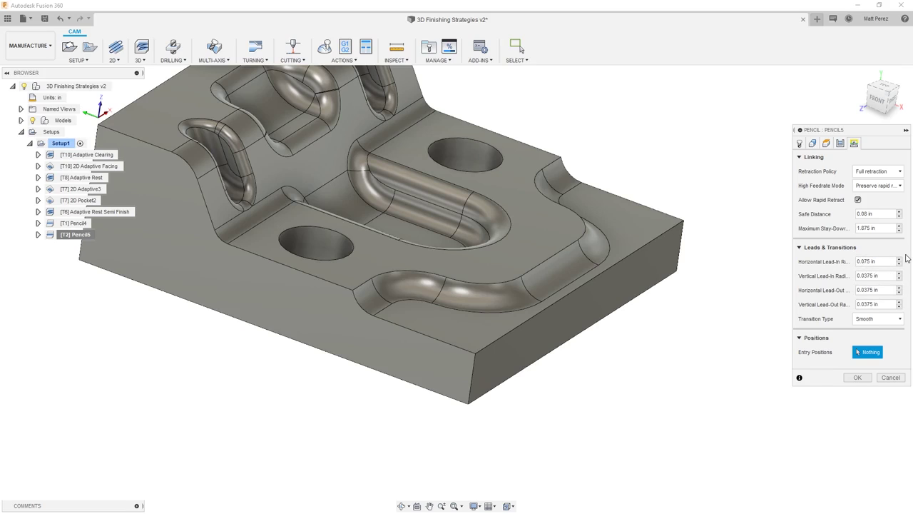
pyautogui.click(861, 275)
pyautogui.moveTo(863, 289); pyautogui.dragTo(867, 290)
pyautogui.press('Tab')
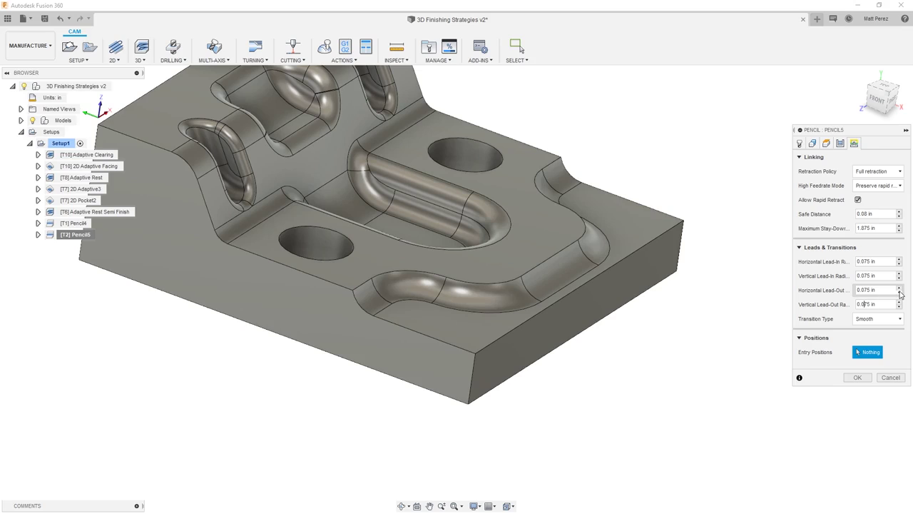
pyautogui.press('Return')
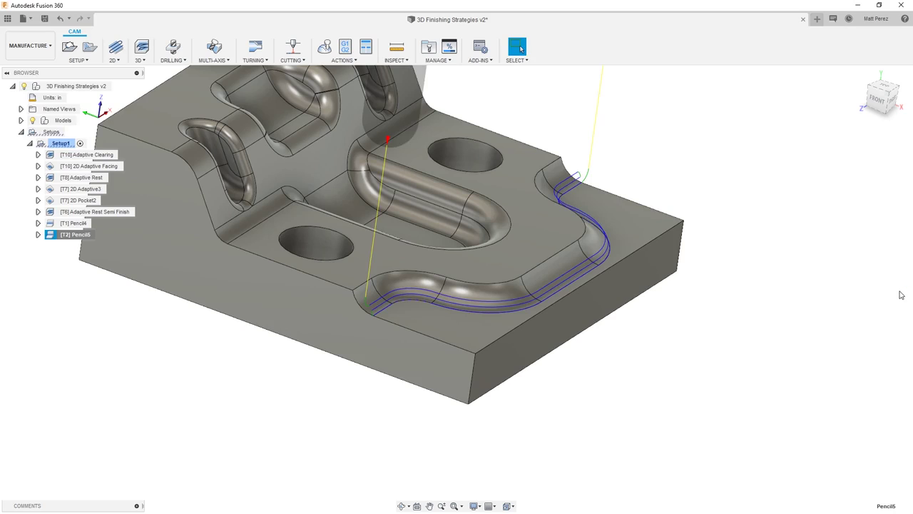
pyautogui.click(46, 144)
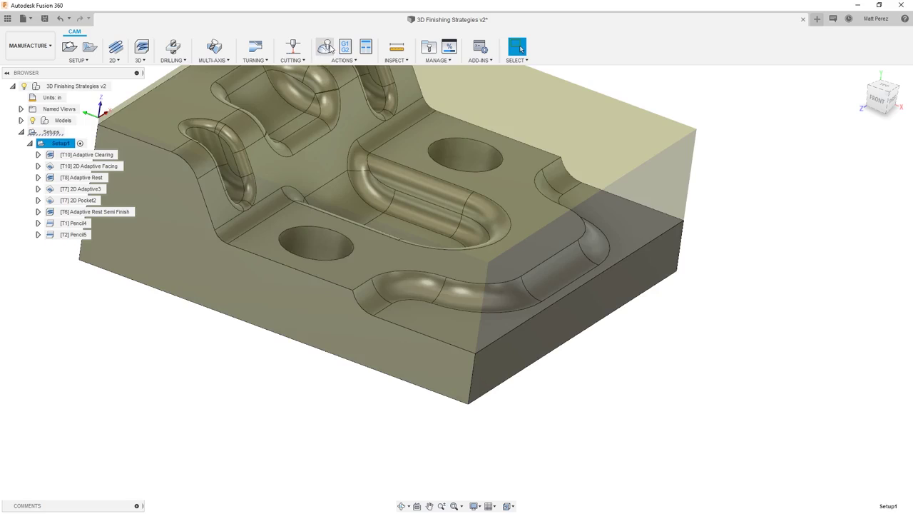
# Step the Setup1 simulation through each operation to Pencil5, play its outer-fillet cut, then close
pyautogui.click(324, 47)
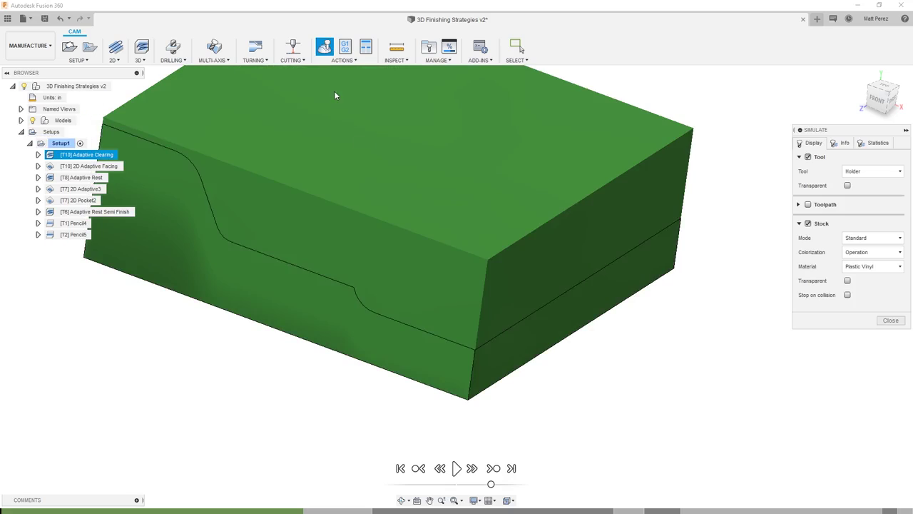
pyautogui.click(493, 468)
pyautogui.click(493, 468)
pyautogui.click(493, 468)
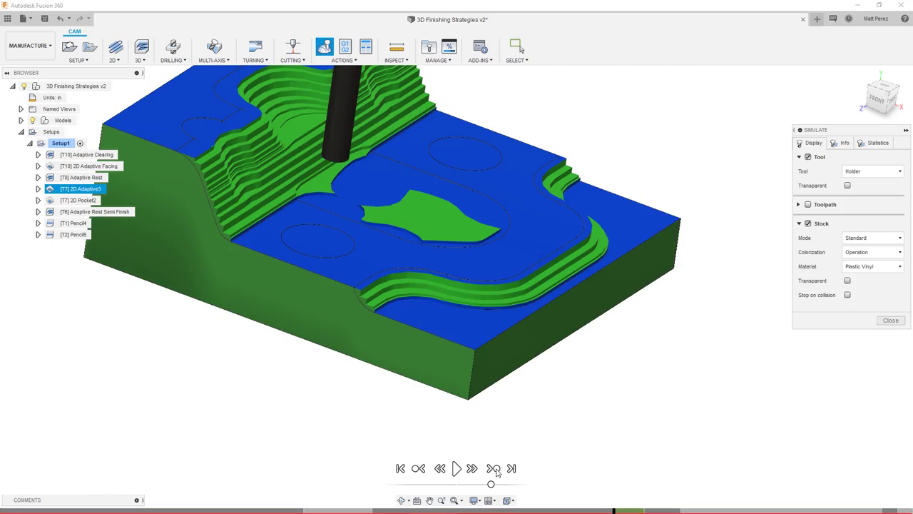
pyautogui.click(493, 468)
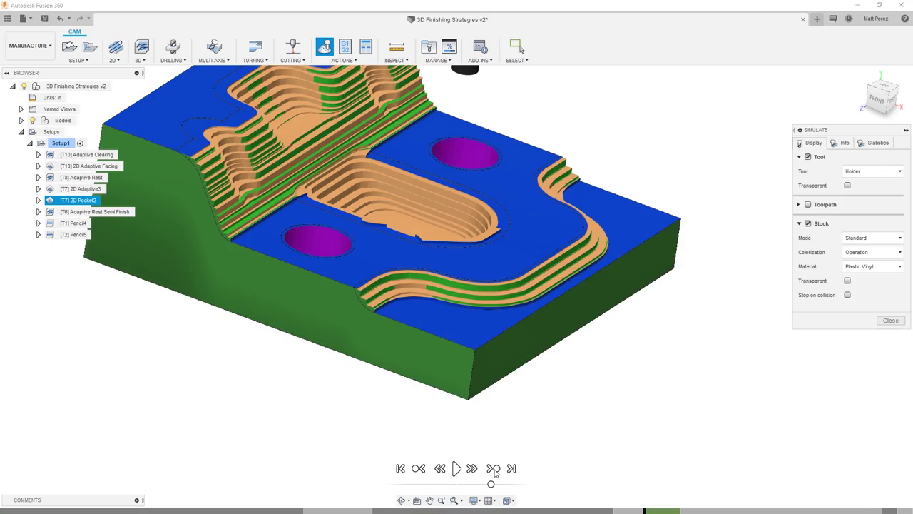
pyautogui.click(493, 468)
pyautogui.click(493, 468)
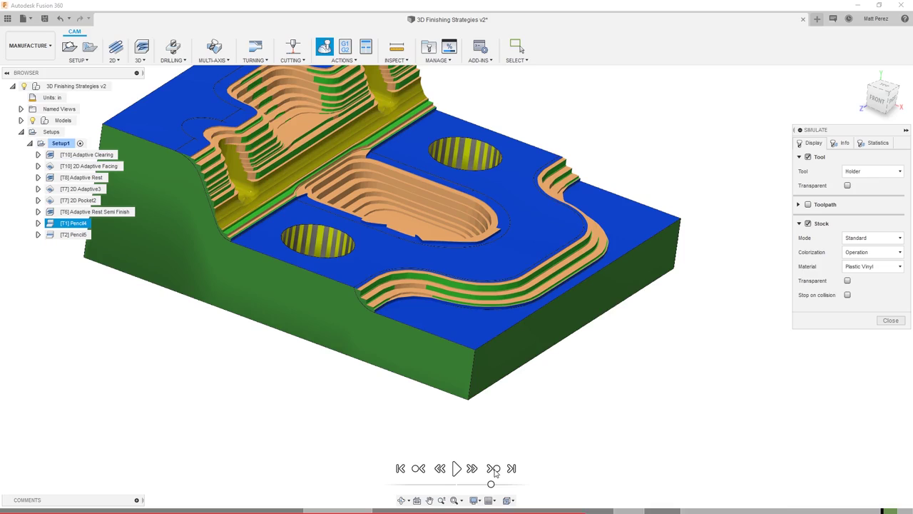
pyautogui.click(493, 468)
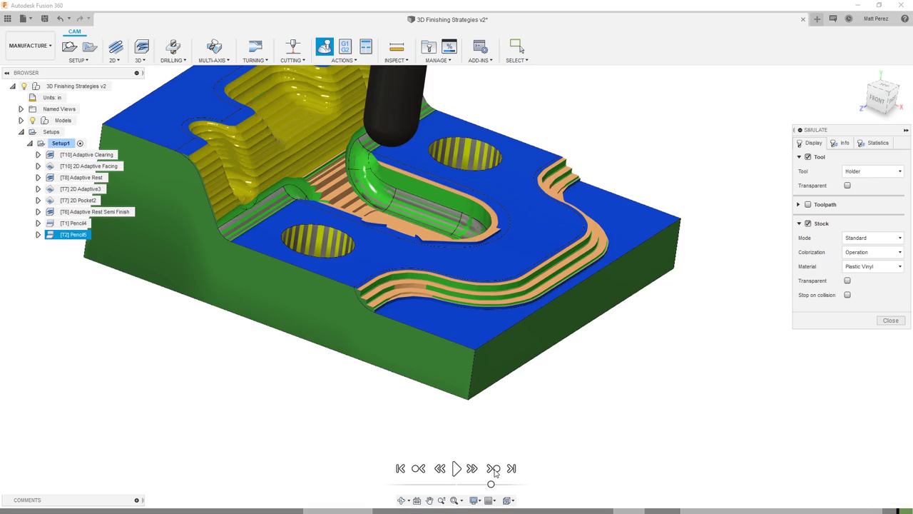
pyautogui.click(456, 468)
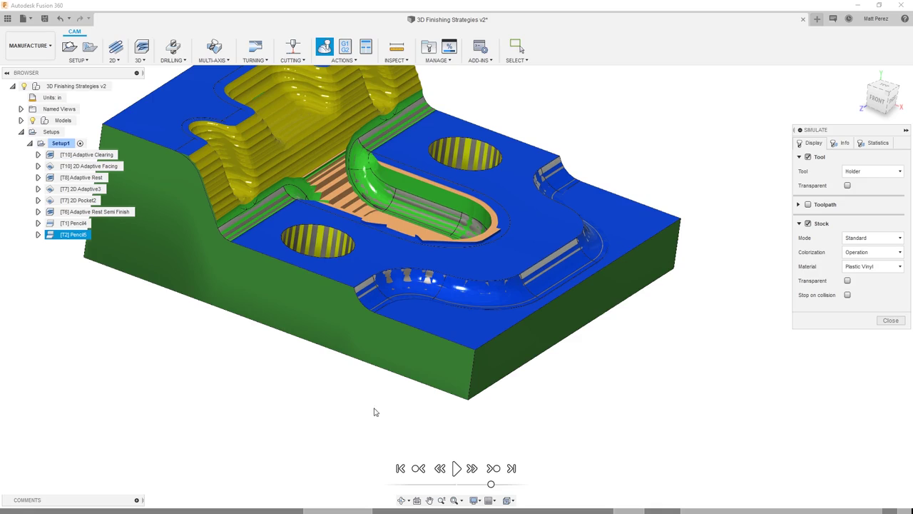
pyautogui.click(890, 320)
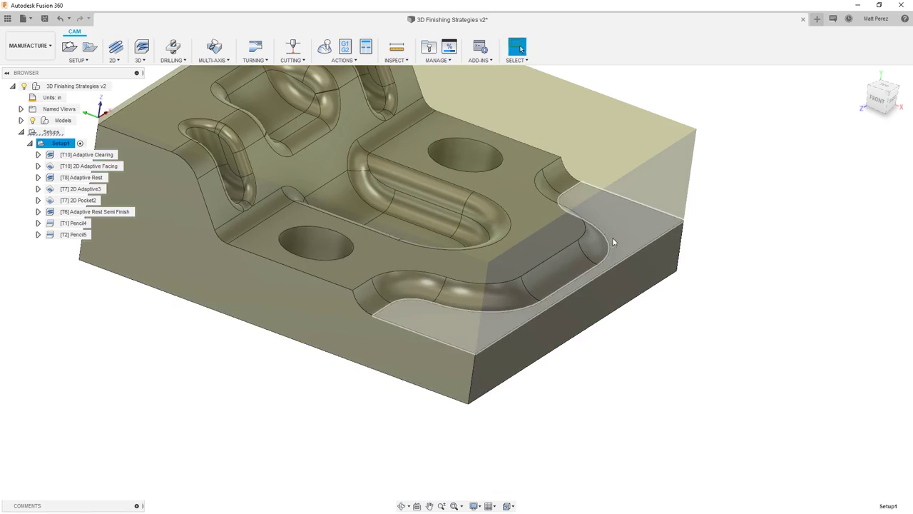
# Add the flat floor face to Pencil5's touch surfaces, making 8 faces, and regenerate
pyautogui.rightClick(71, 236)
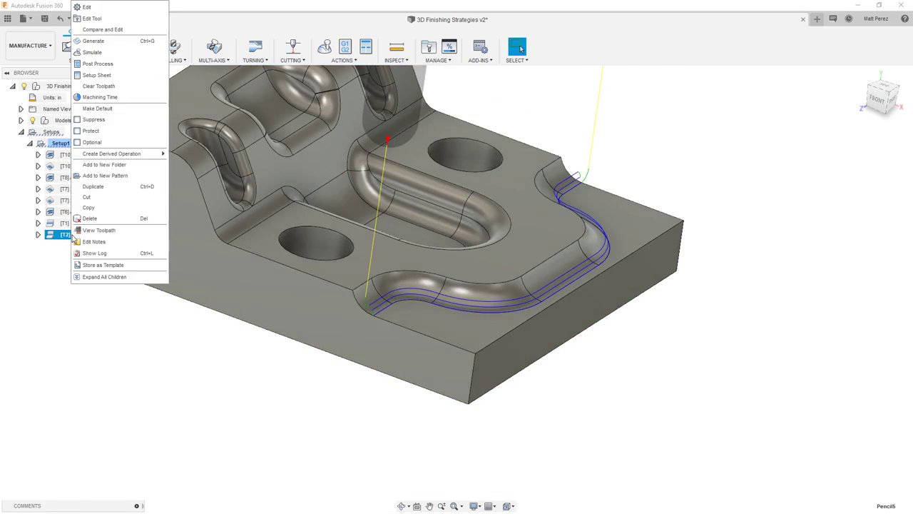
pyautogui.click(87, 7)
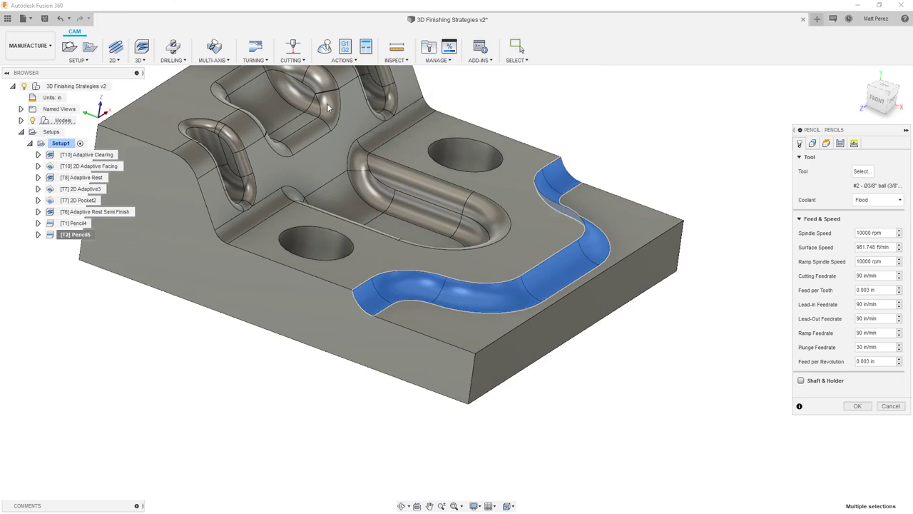
pyautogui.click(812, 143)
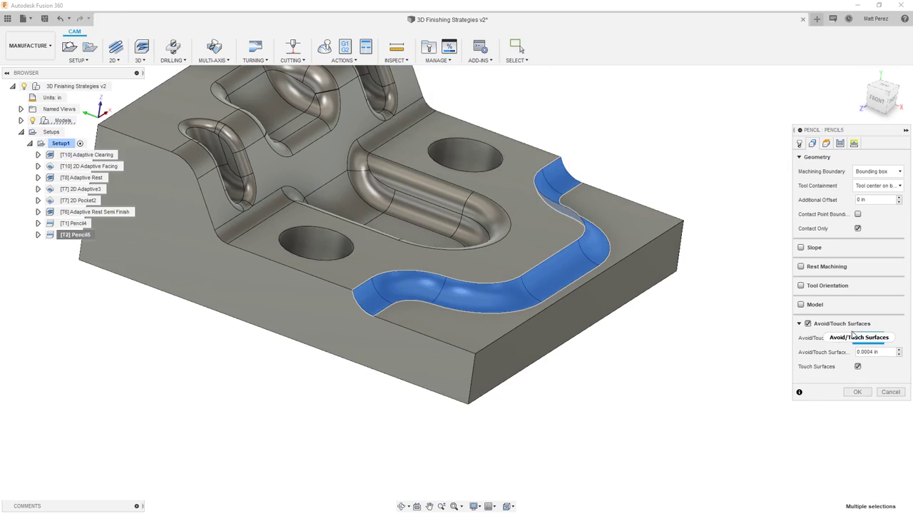
pyautogui.click(434, 333)
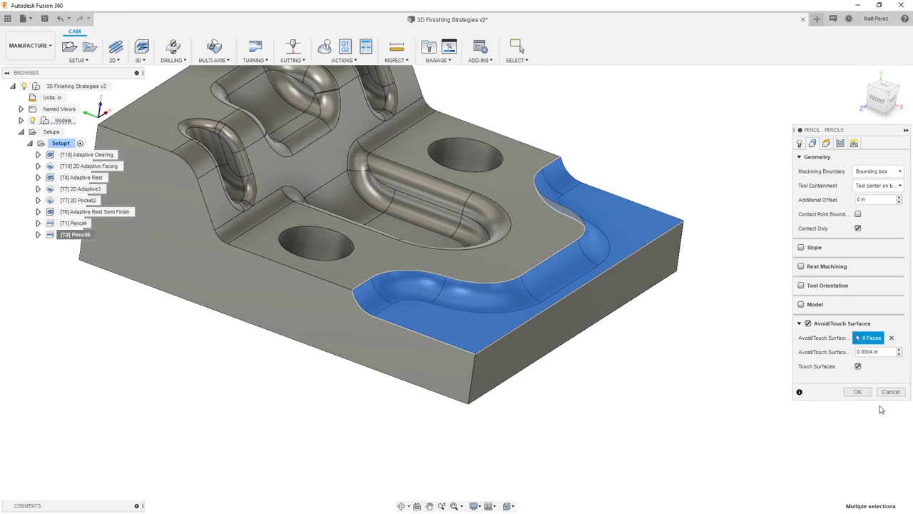
pyautogui.click(858, 392)
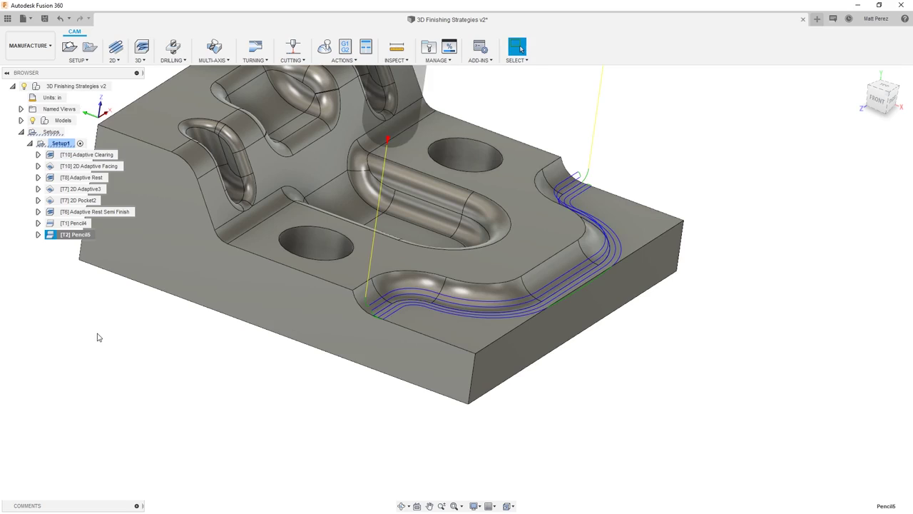
# Re-simulate Setup1 up to Pencil5, play and pause the updated 8-face fillet cut, then close
pyautogui.click(57, 144)
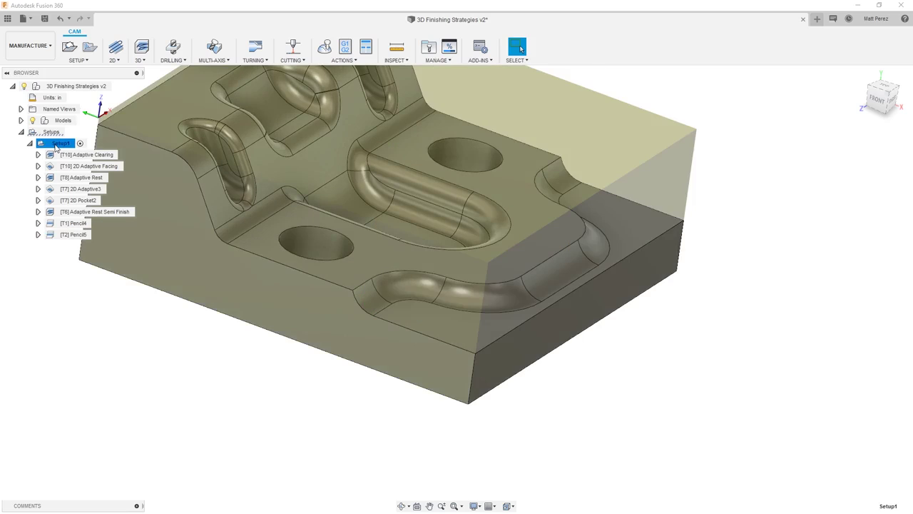
pyautogui.click(324, 47)
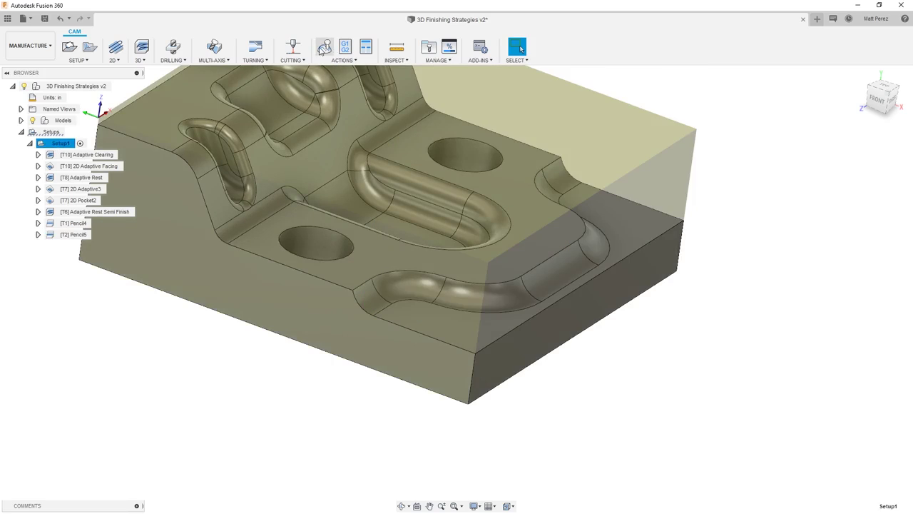
pyautogui.click(493, 468)
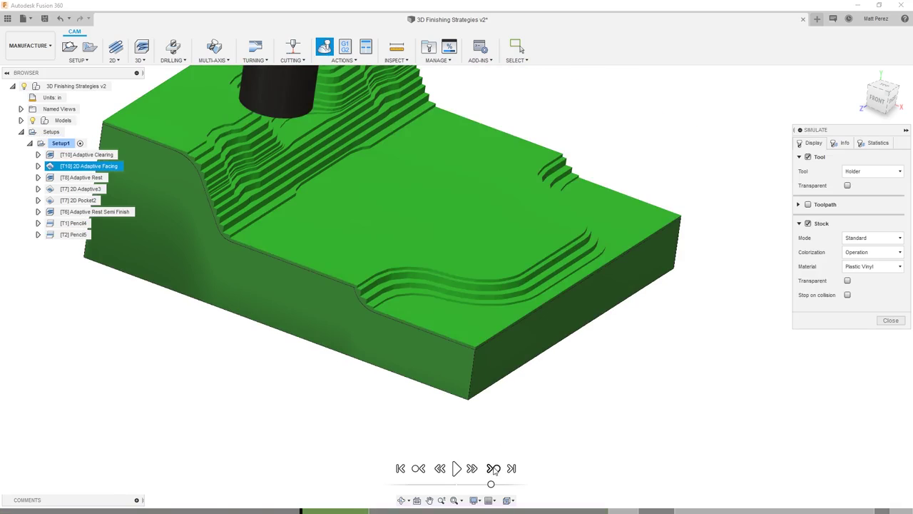
pyautogui.click(493, 468)
pyautogui.click(493, 468)
pyautogui.click(493, 468)
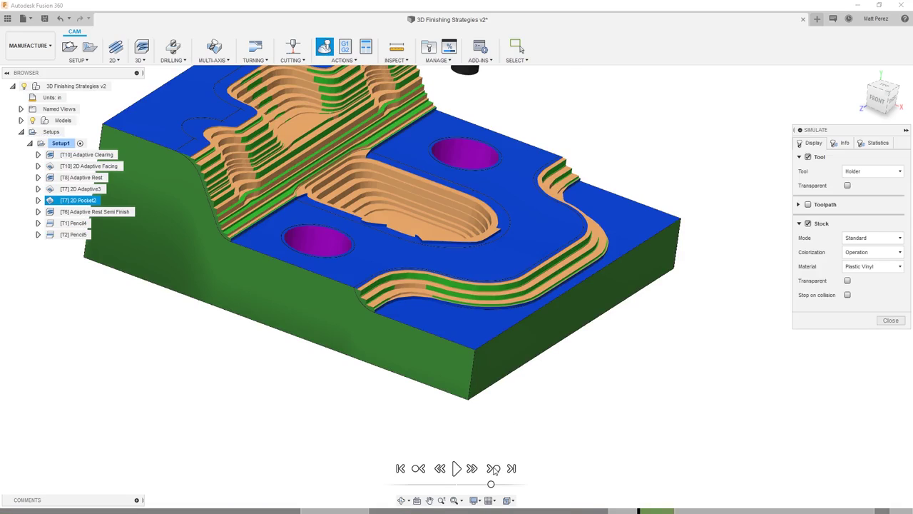
pyautogui.click(493, 468)
pyautogui.click(493, 468)
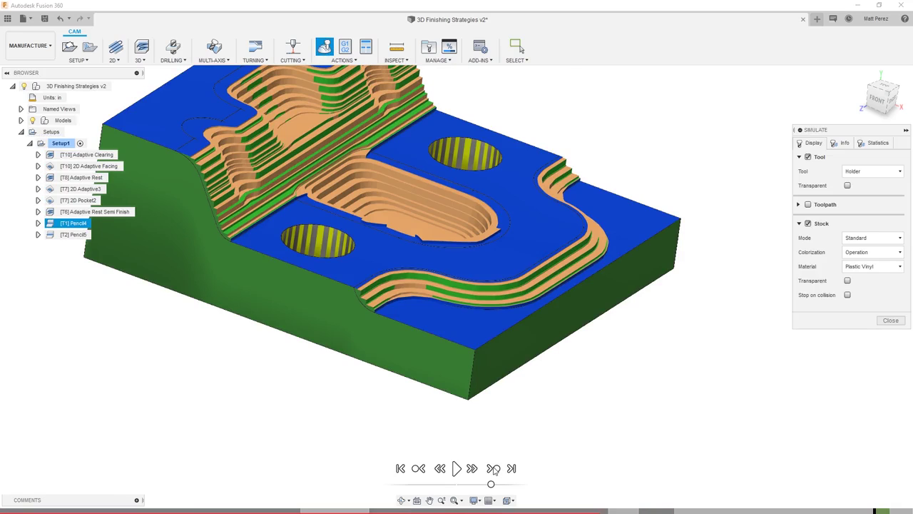
pyautogui.click(493, 468)
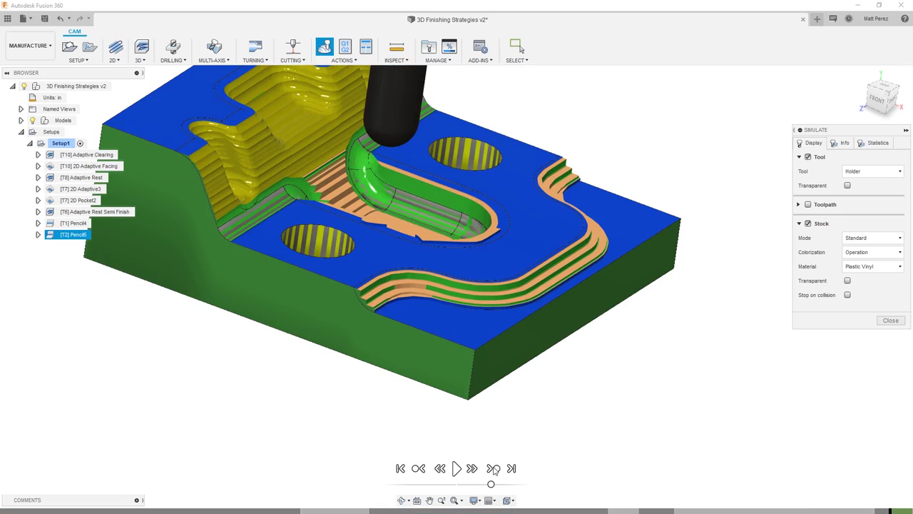
pyautogui.click(456, 468)
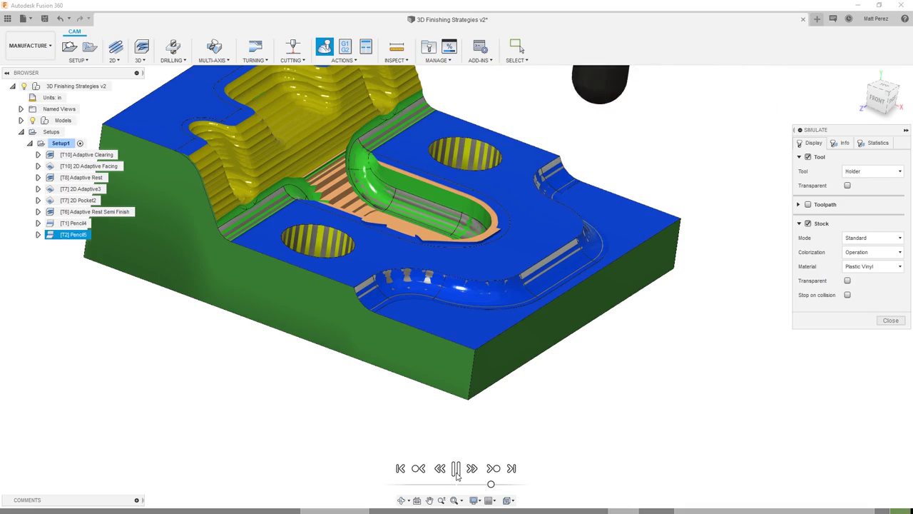
pyautogui.click(456, 468)
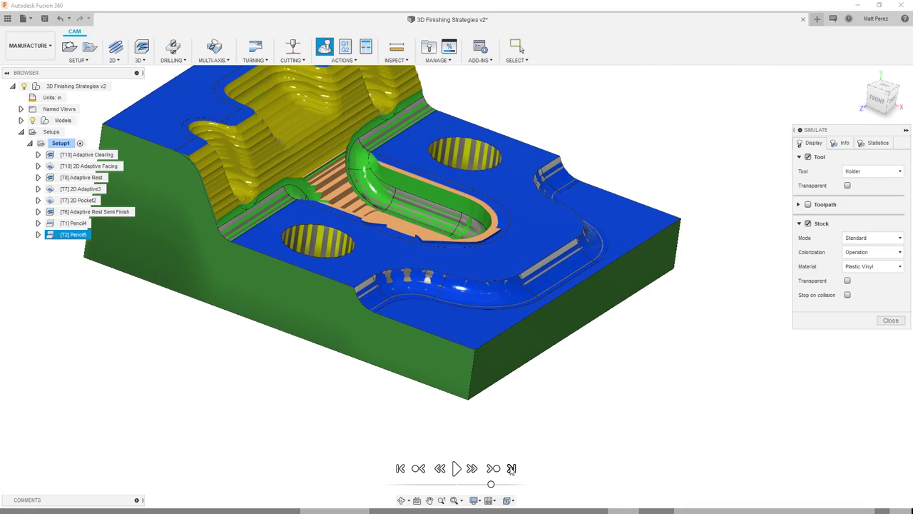
pyautogui.click(890, 321)
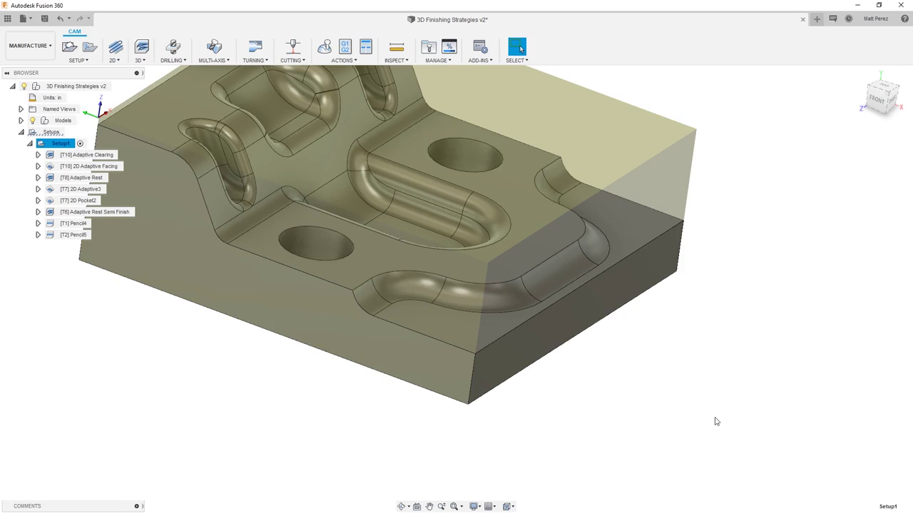
# Return to the home view, clear the selection, and save the design without a version description
pyautogui.click(861, 73)
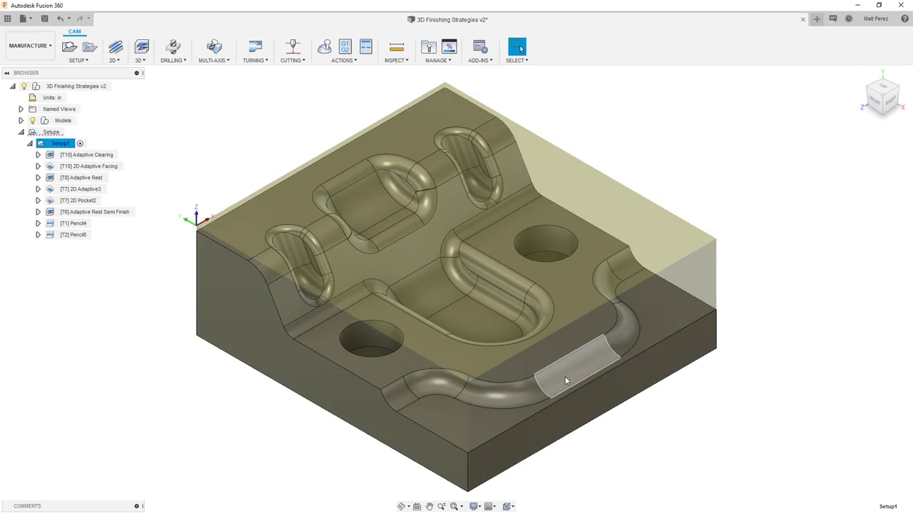
pyautogui.click(759, 130)
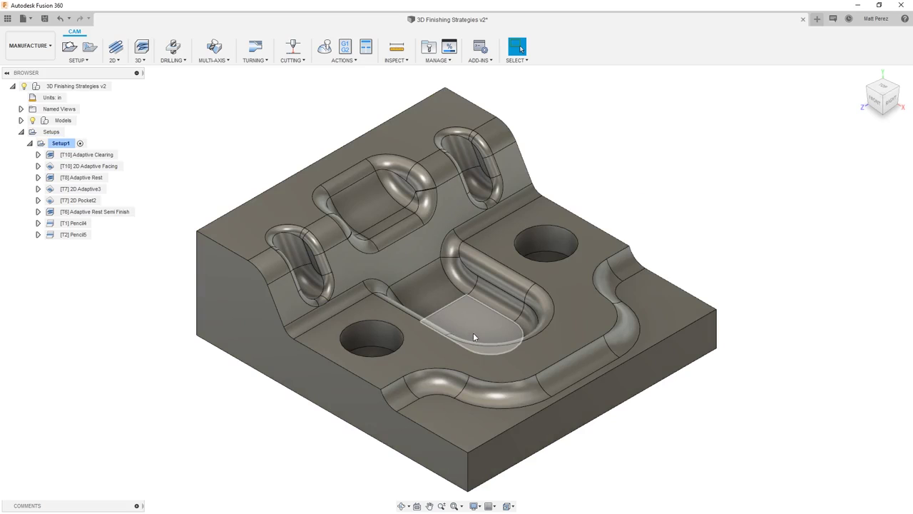
pyautogui.click(44, 20)
pyautogui.press('Return')
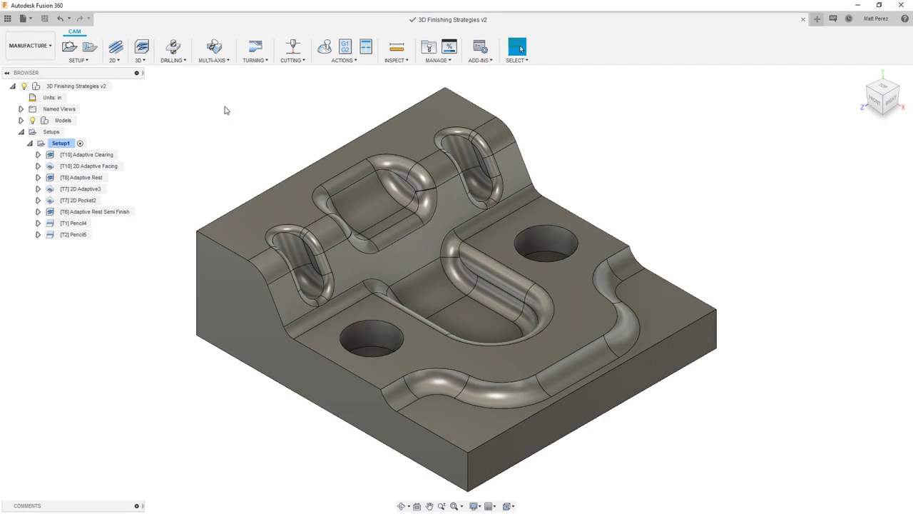